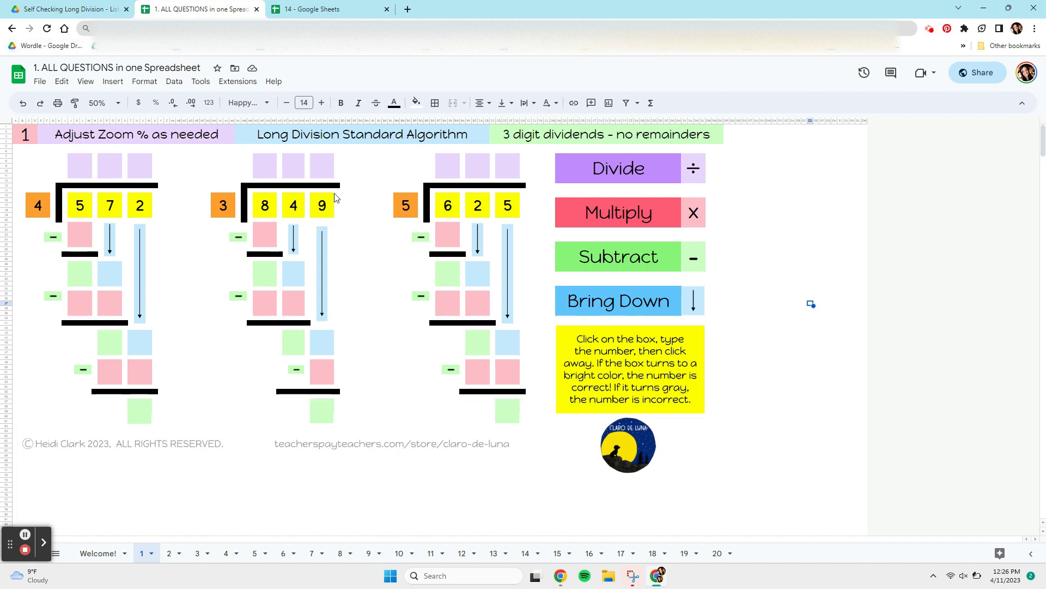
Step: Browse problem sheets 2 through 5 of the ALL QUESTIONS workbook
click(386, 210)
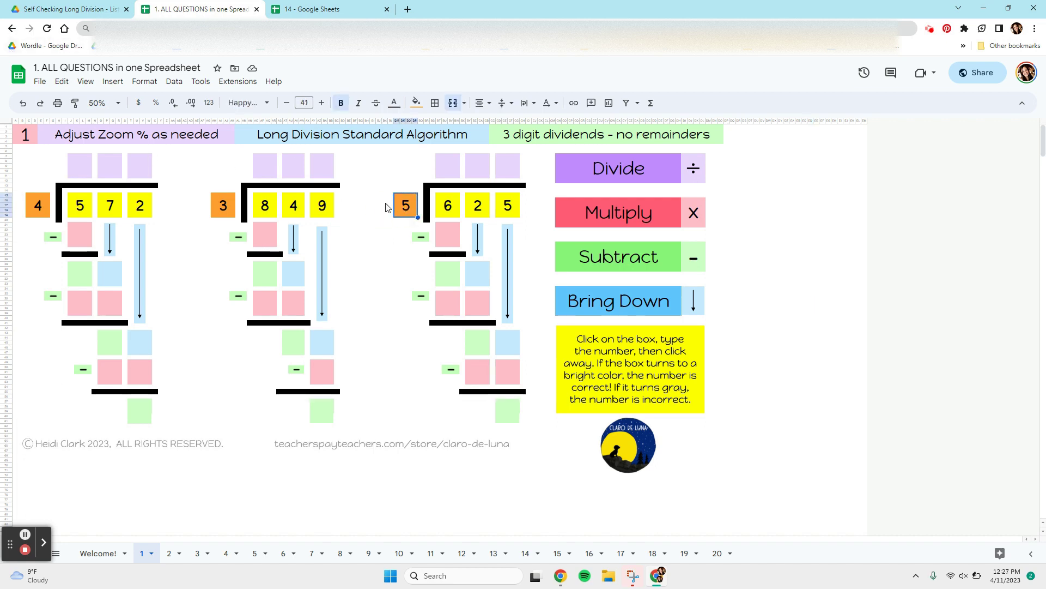
click(169, 553)
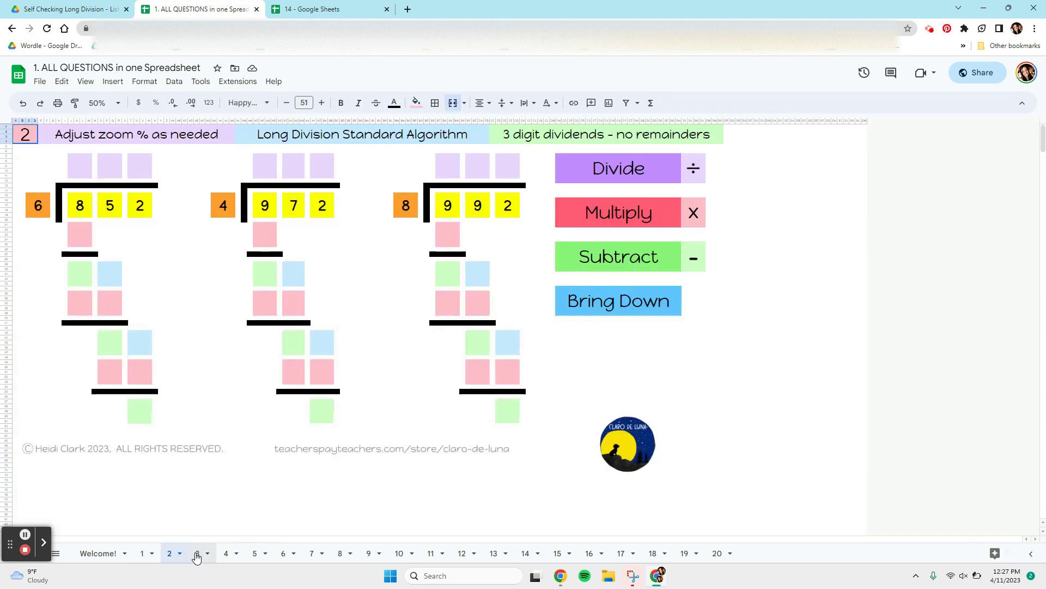
click(198, 554)
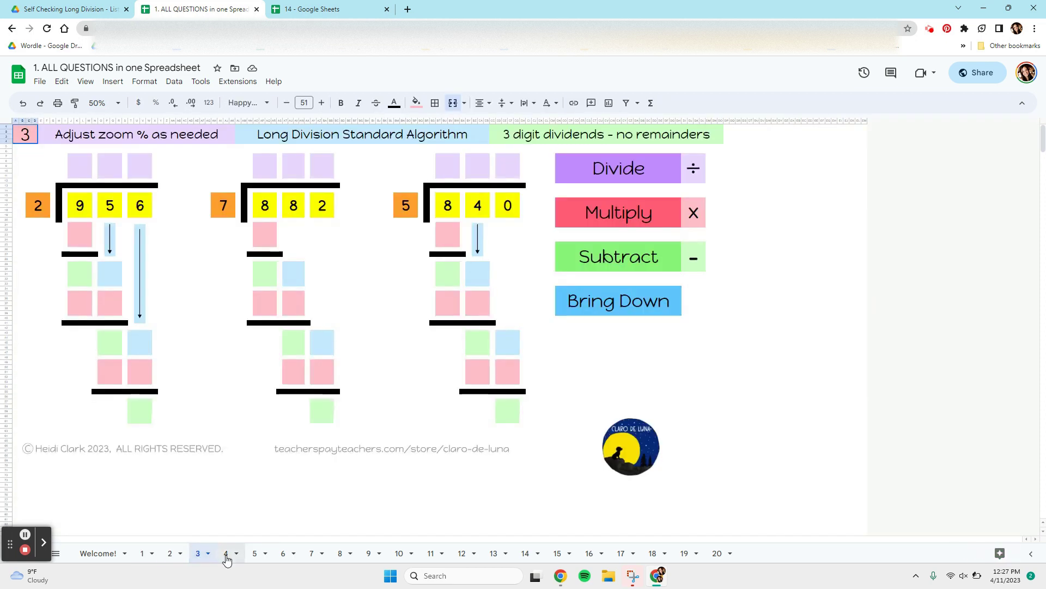
click(226, 554)
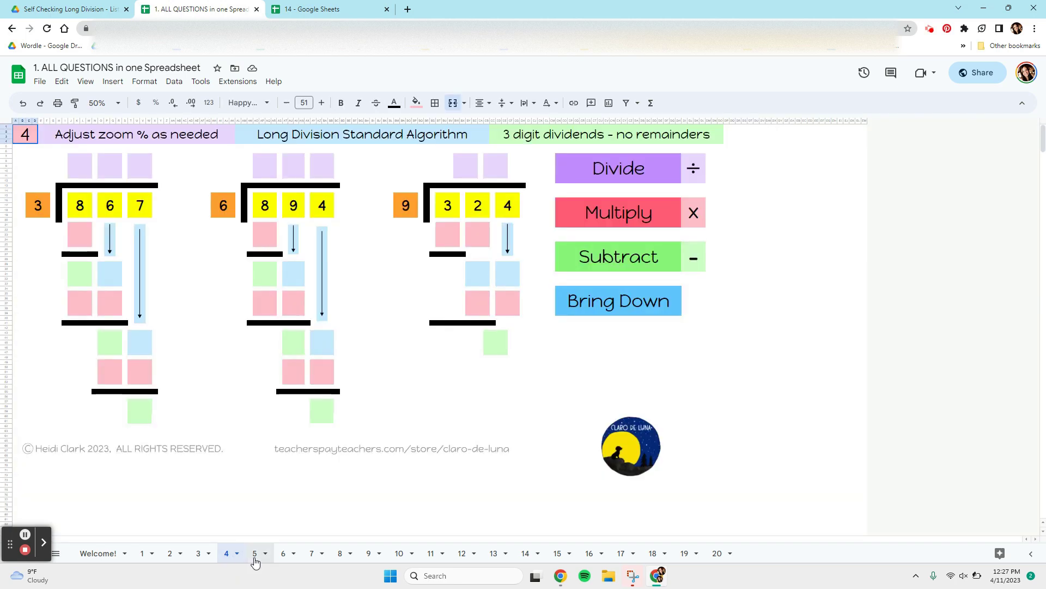
click(253, 554)
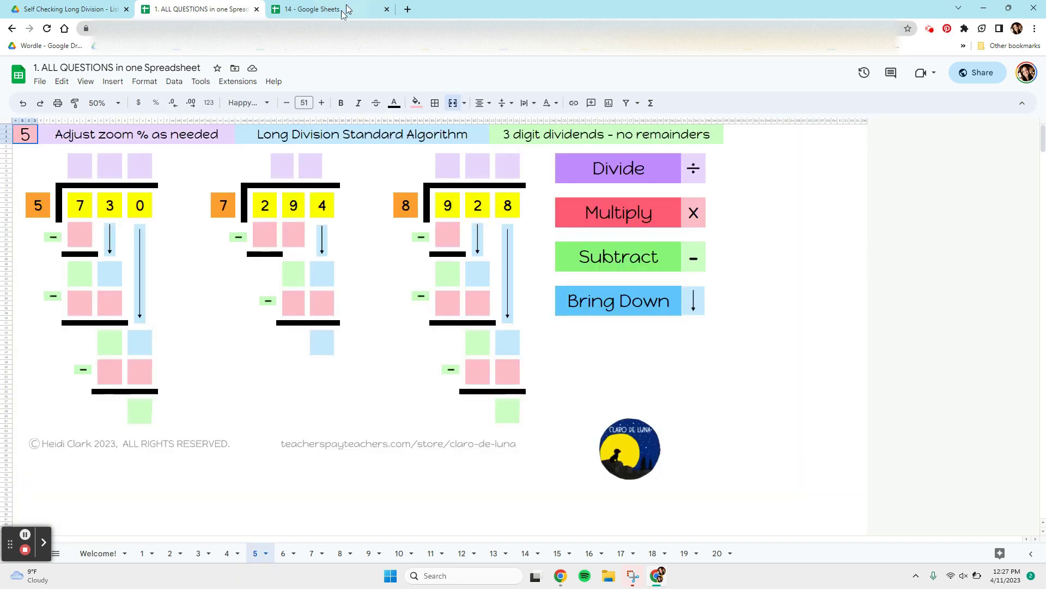
Step: Look over the separate sheet 14 file, then return to the ALL QUESTIONS workbook
click(351, 4)
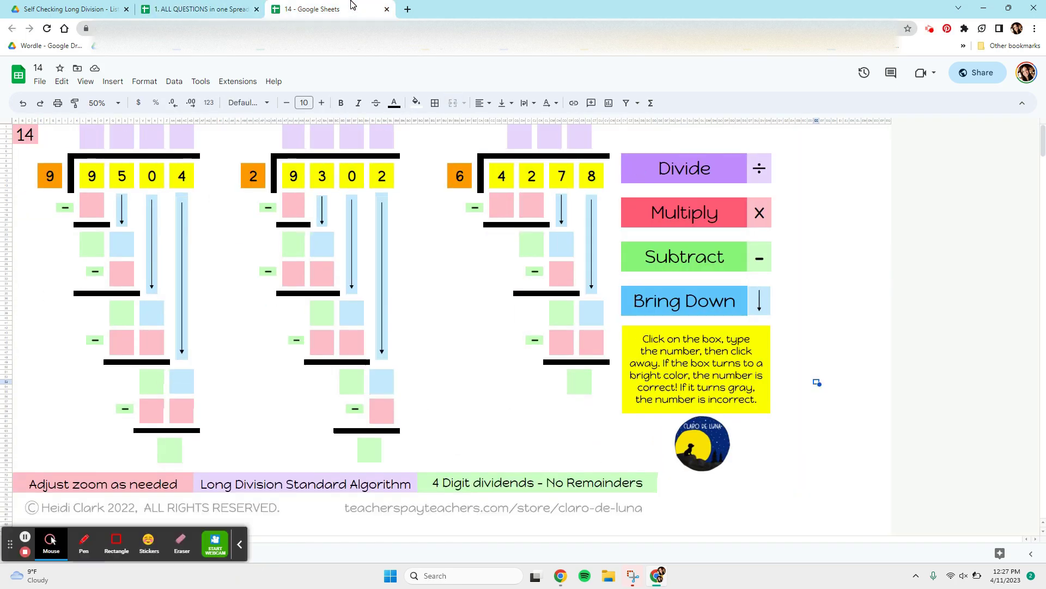
click(244, 544)
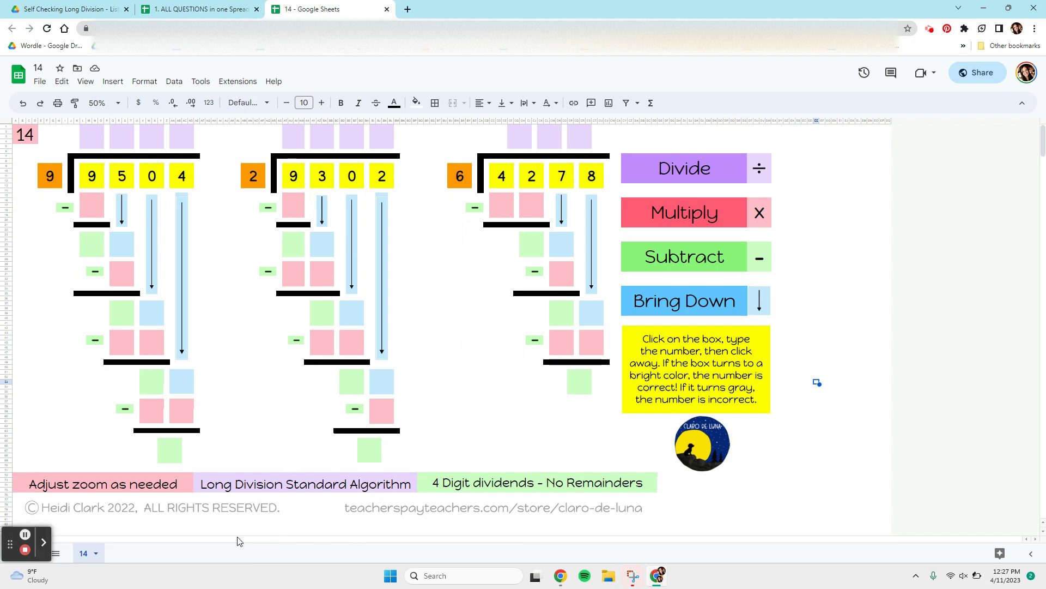
click(181, 5)
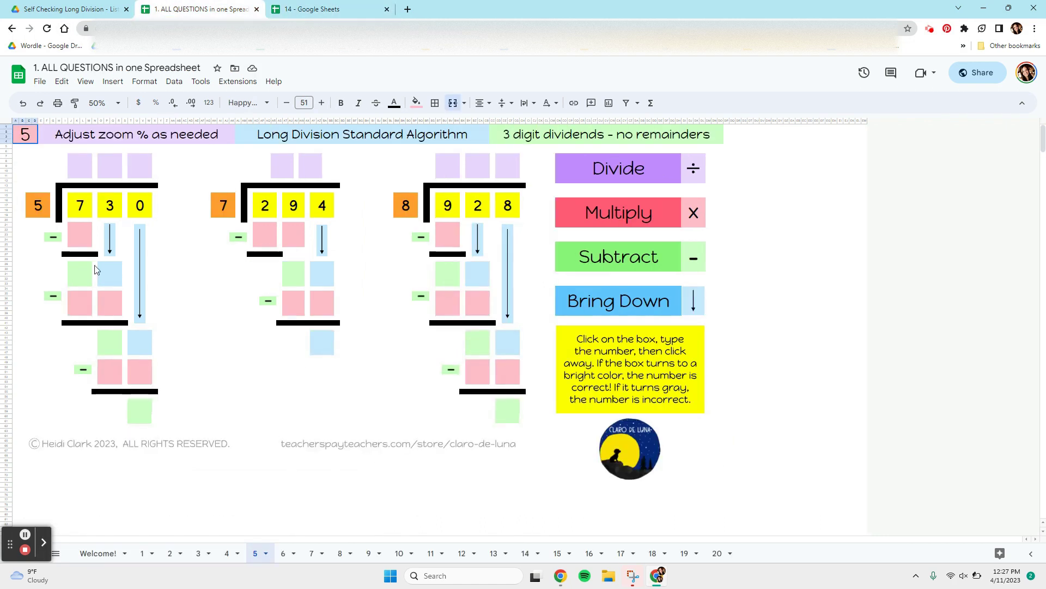
Step: Zoom the sheet in to 100%, then back out to 50%
click(155, 290)
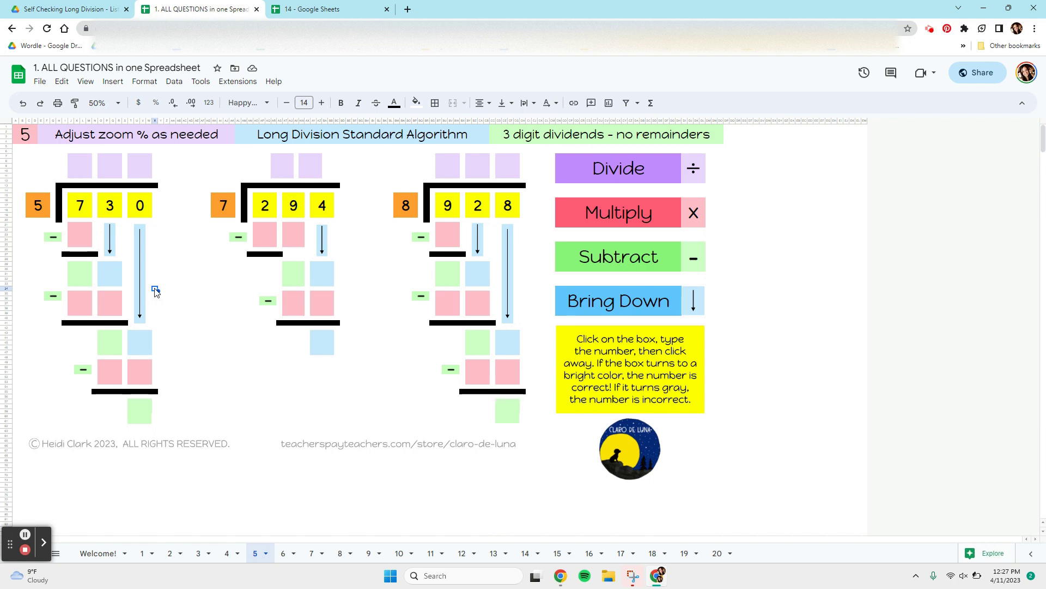
click(119, 103)
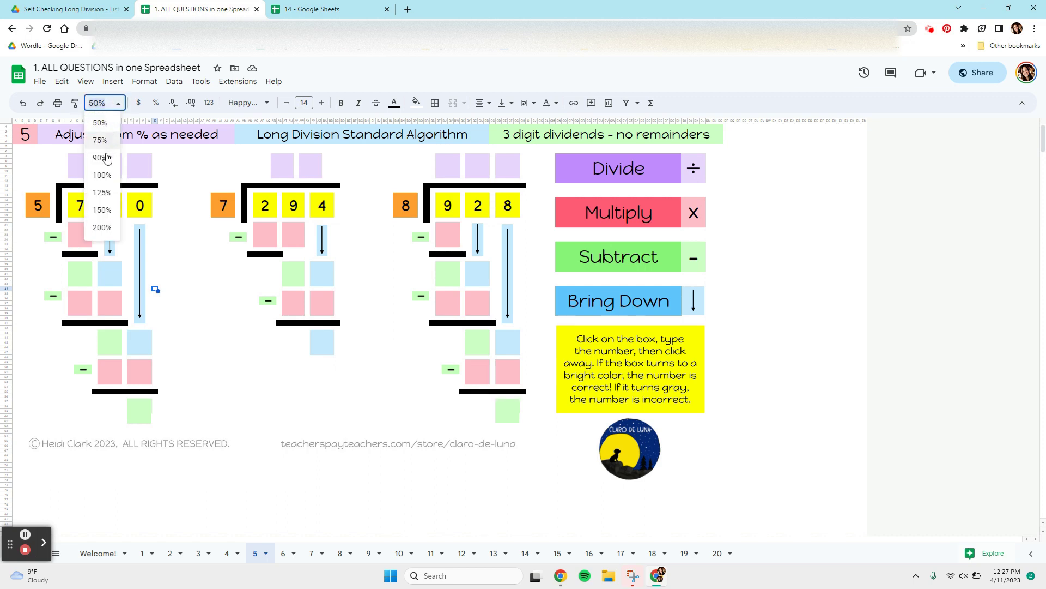
click(102, 176)
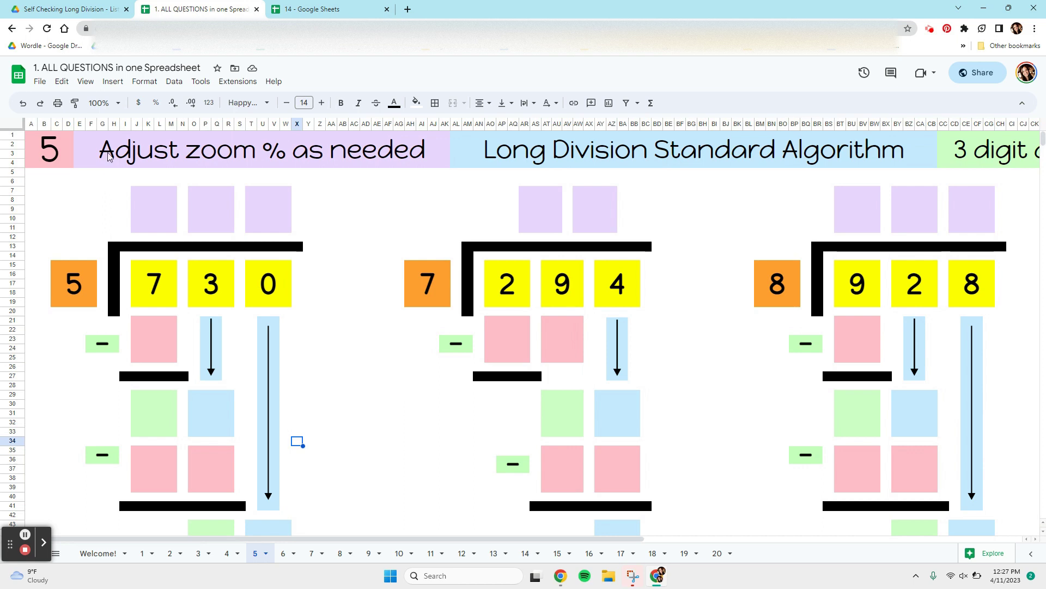
click(119, 103)
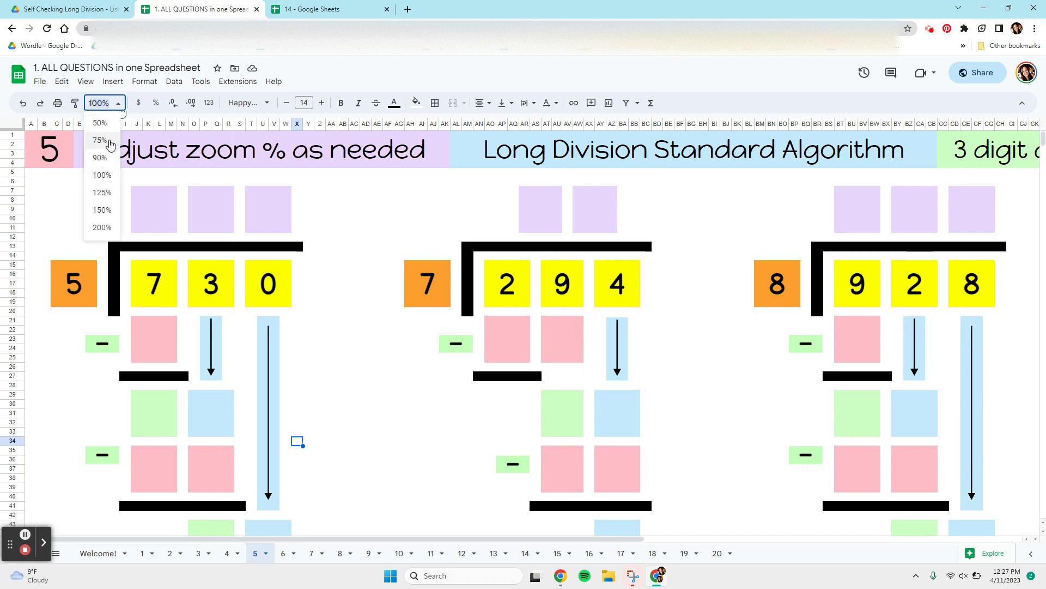
click(102, 122)
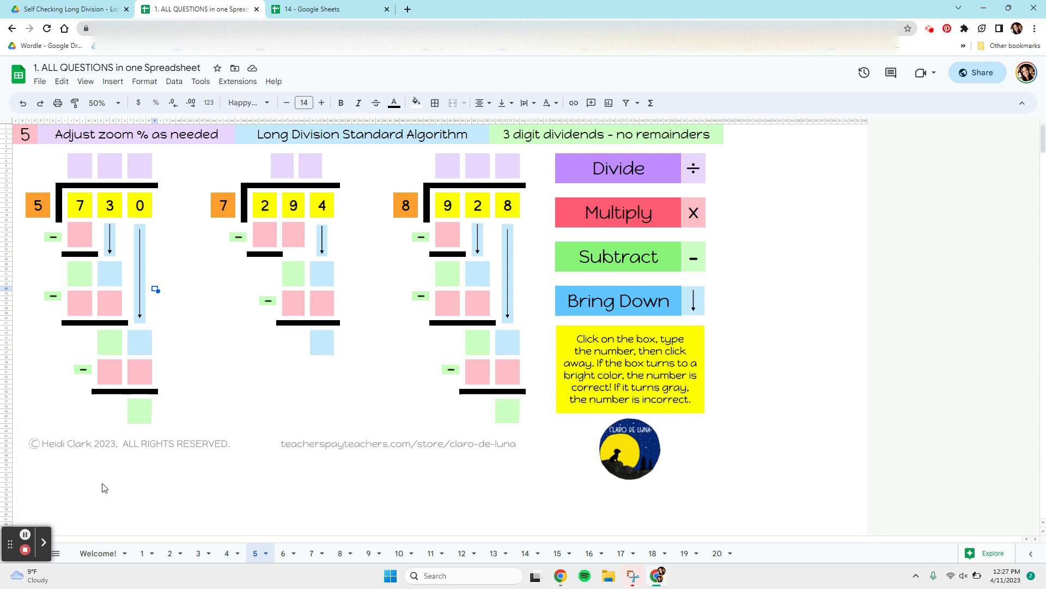
click(144, 554)
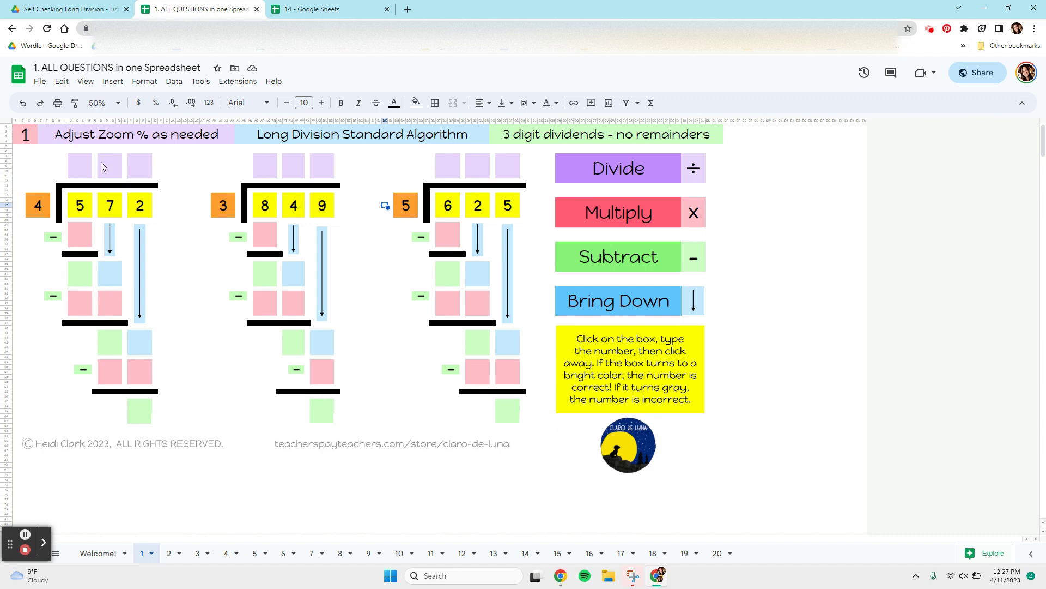
click(87, 166)
click(112, 169)
click(139, 172)
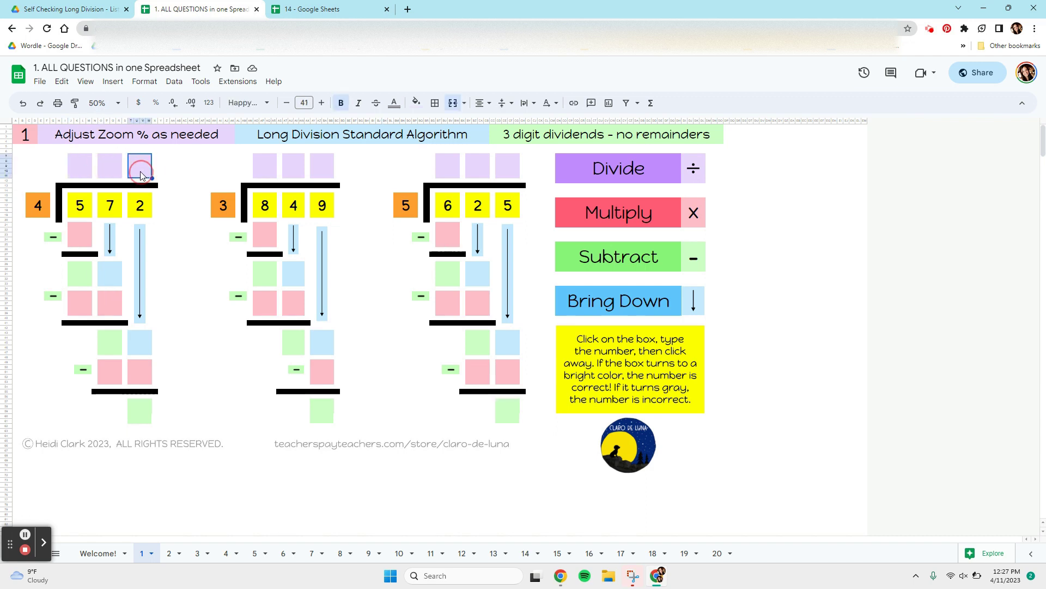
click(85, 174)
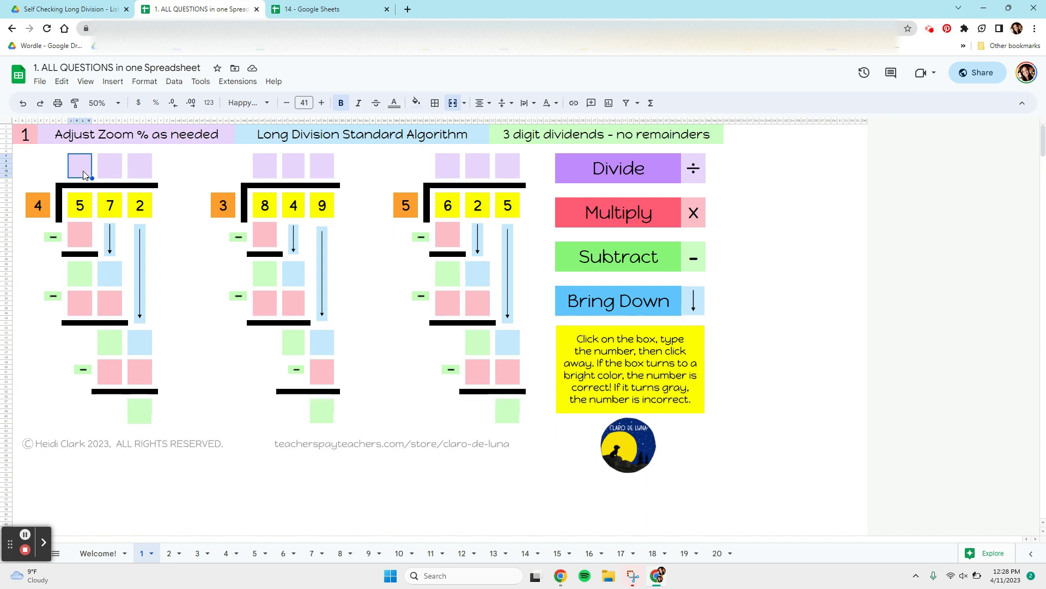
text(1)
click(350, 283)
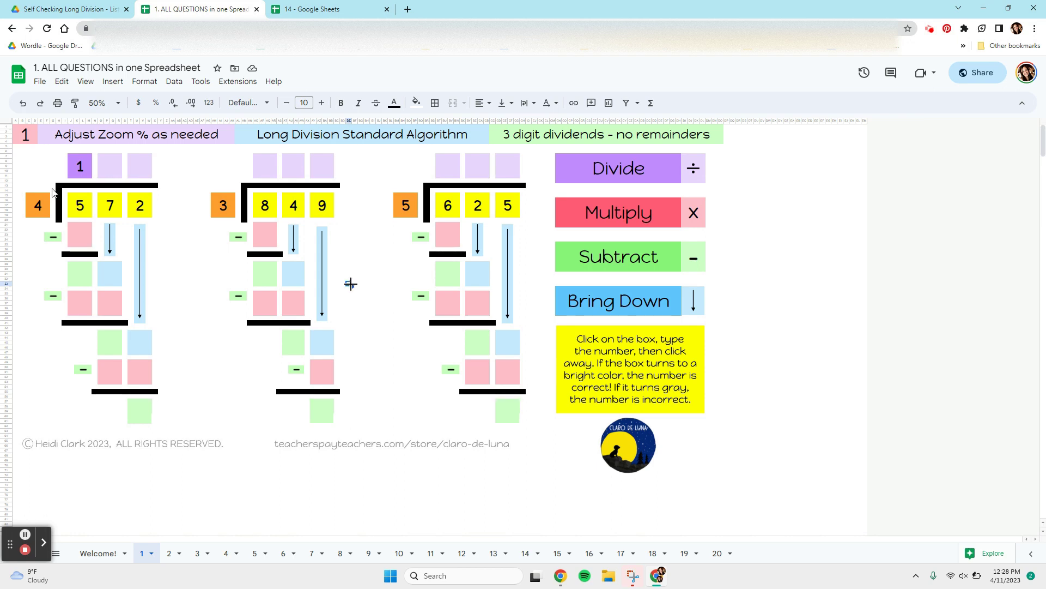
click(107, 170)
text(6)
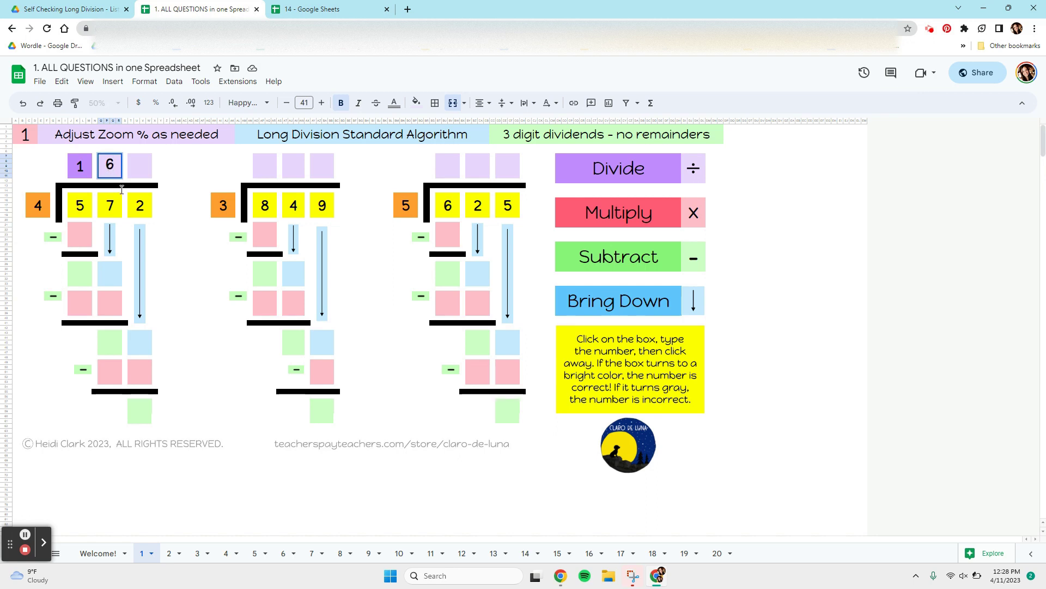
click(186, 284)
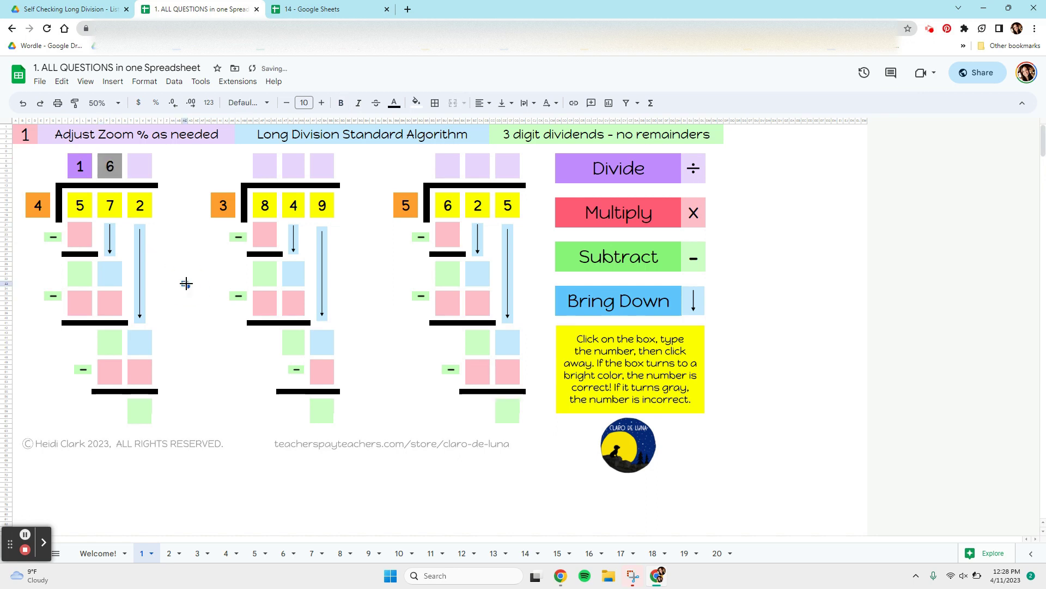
click(112, 173)
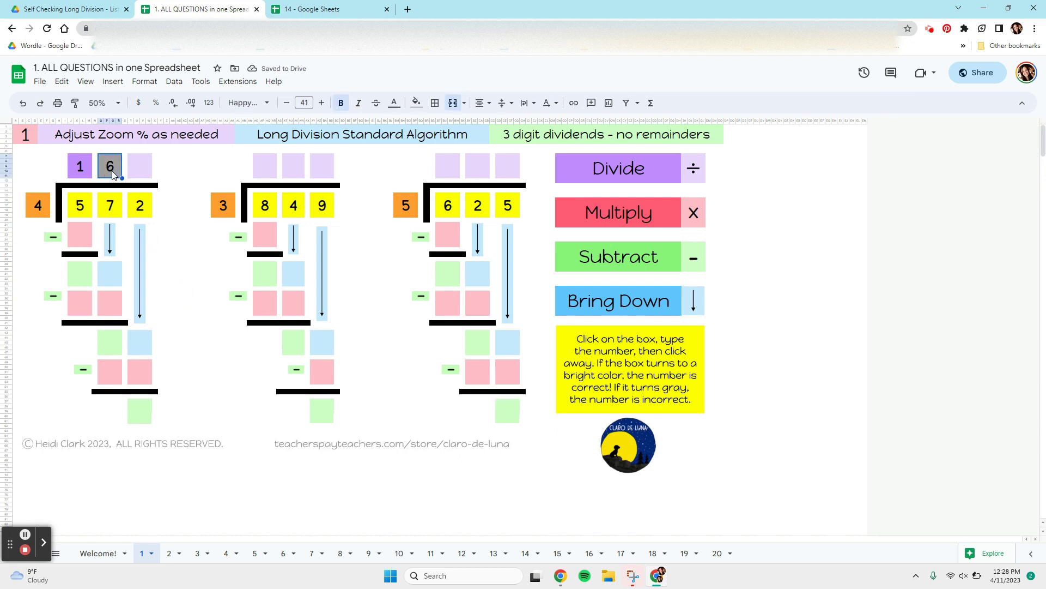
click(23, 104)
click(82, 170)
key(Delete)
click(184, 309)
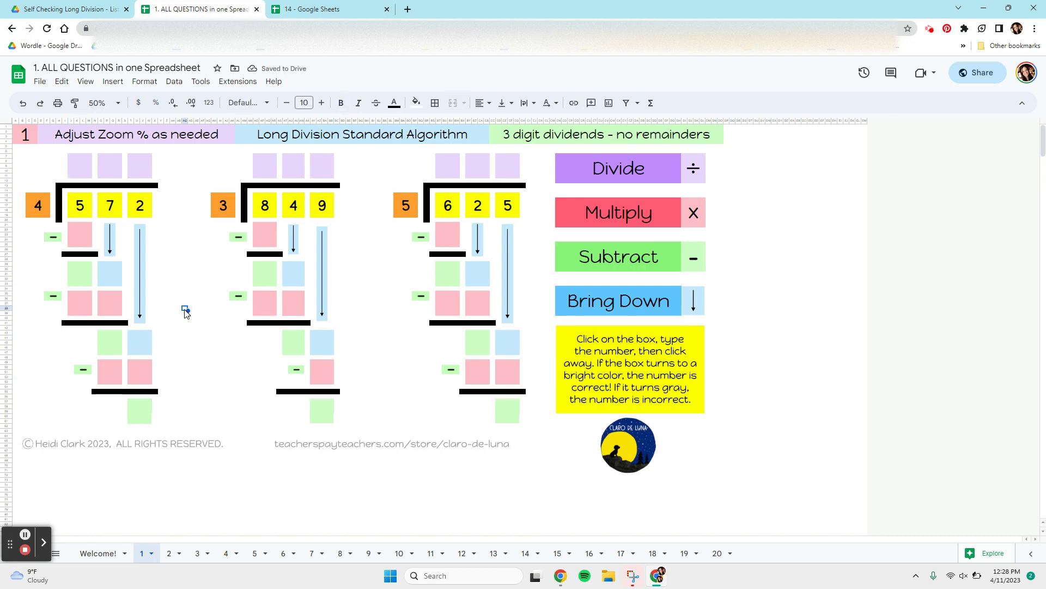
click(564, 170)
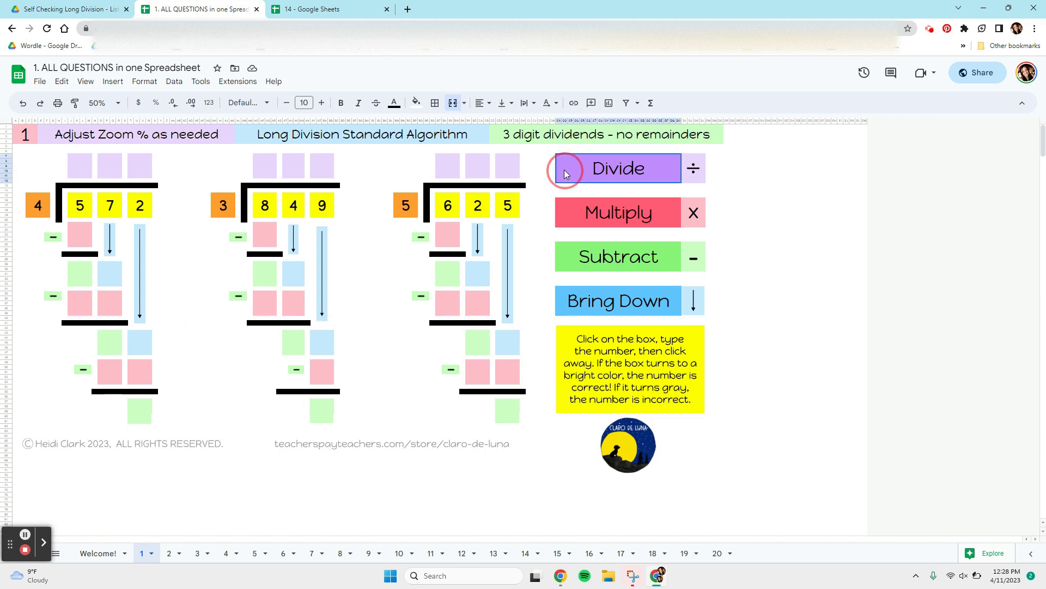
click(578, 218)
click(571, 252)
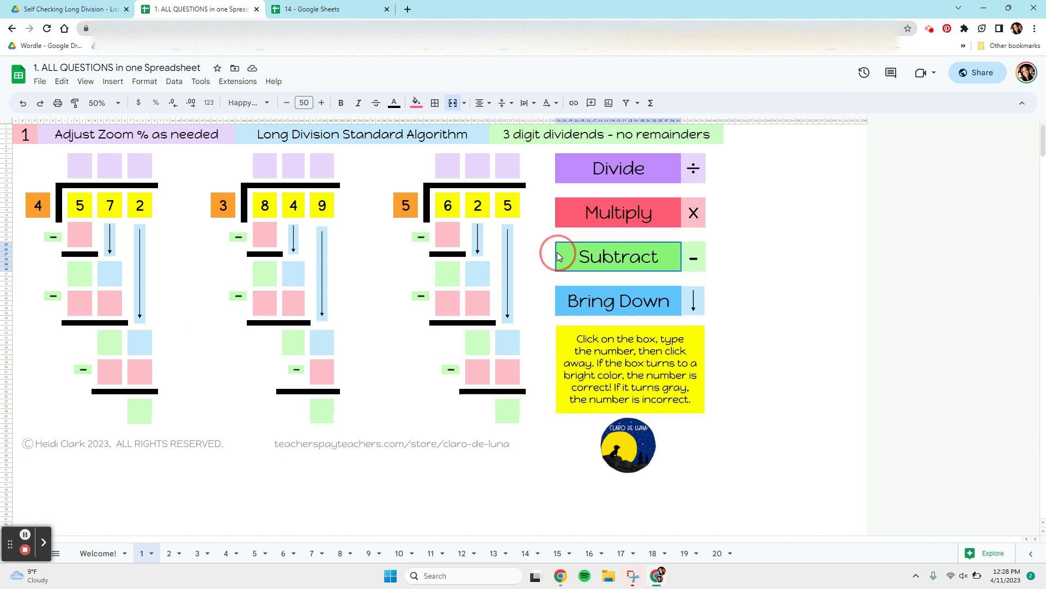
click(588, 305)
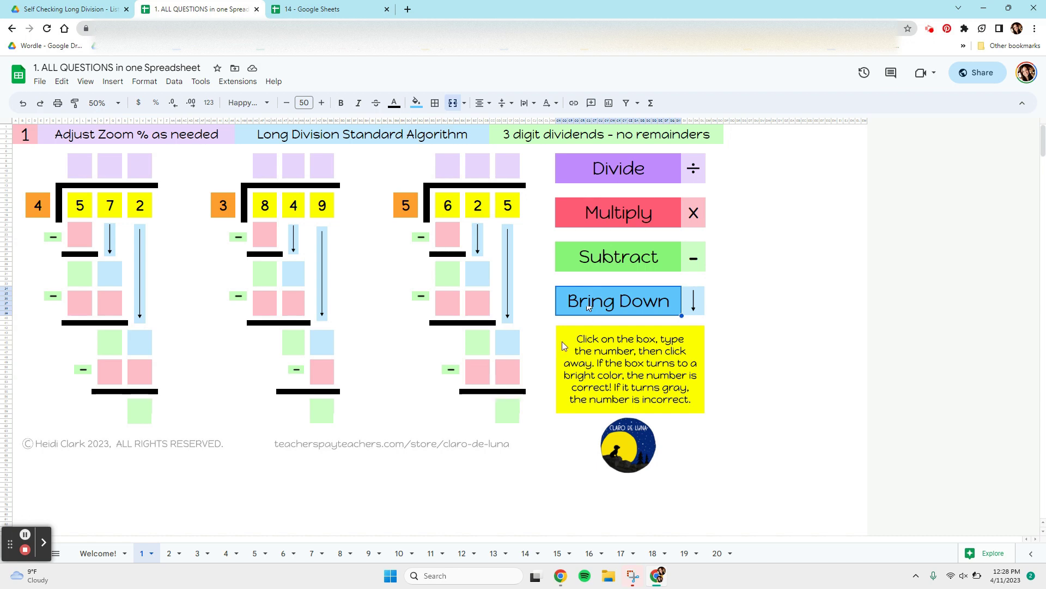
click(77, 167)
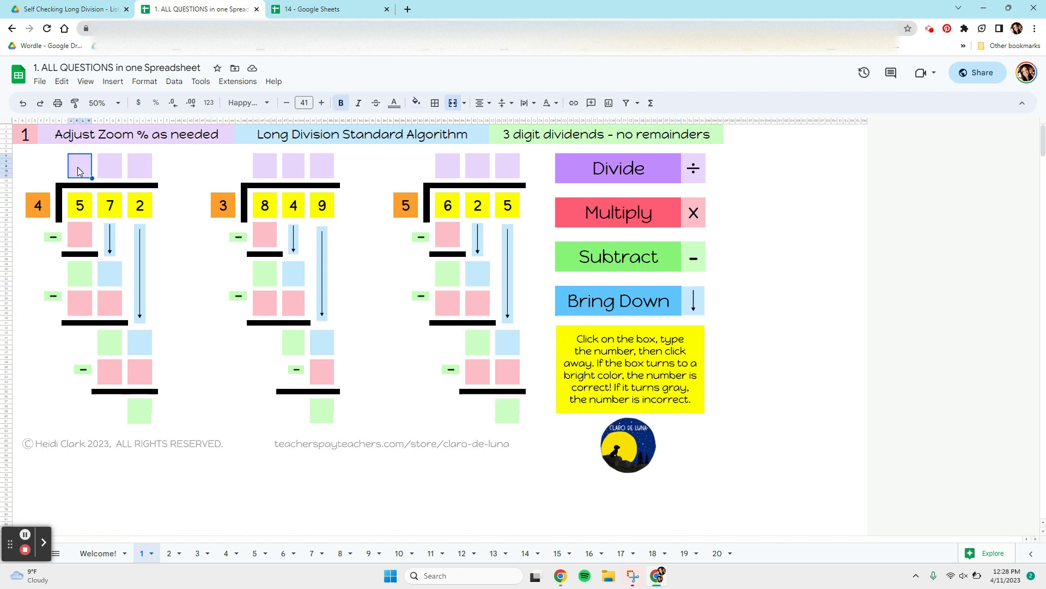
click(81, 225)
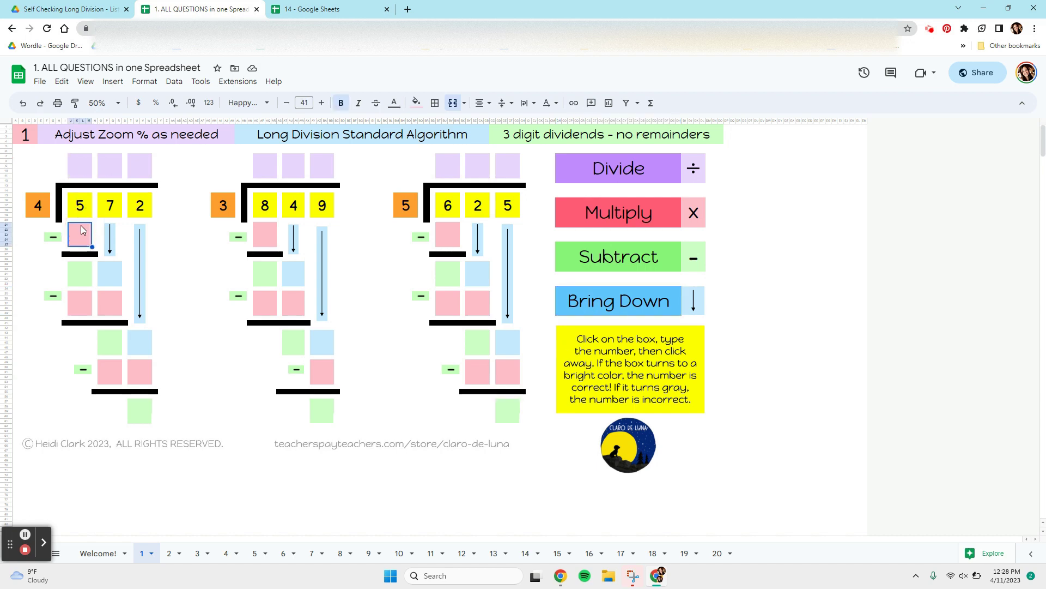
click(76, 275)
click(104, 279)
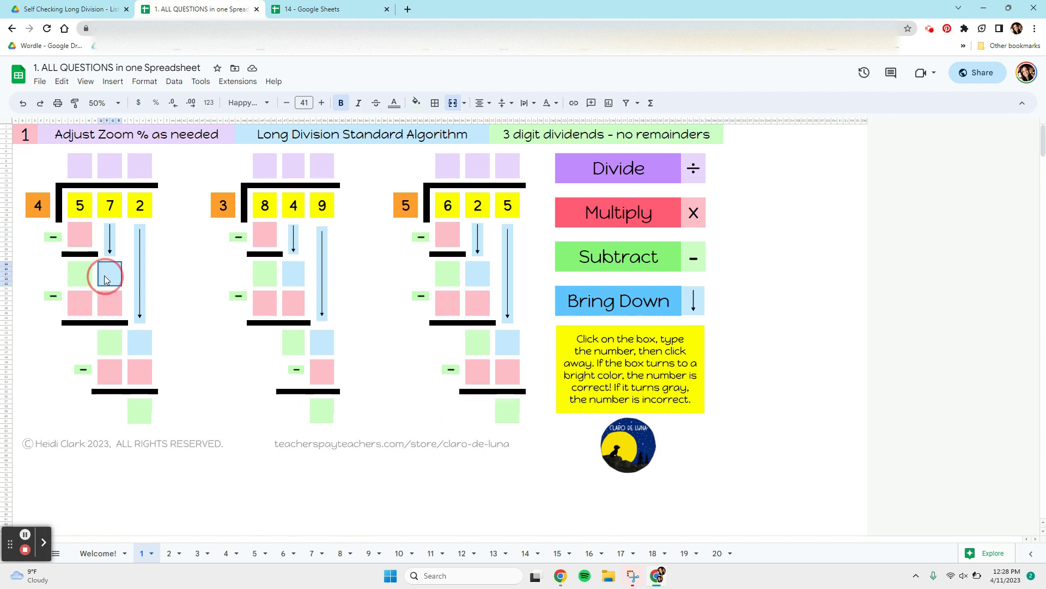
click(108, 234)
click(140, 257)
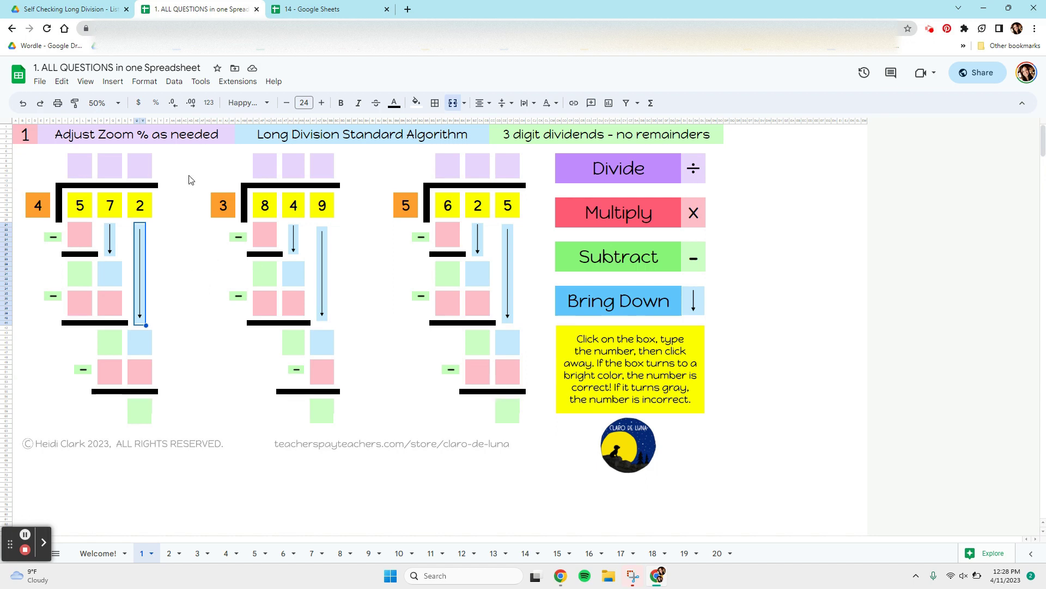
click(161, 157)
click(528, 162)
click(541, 142)
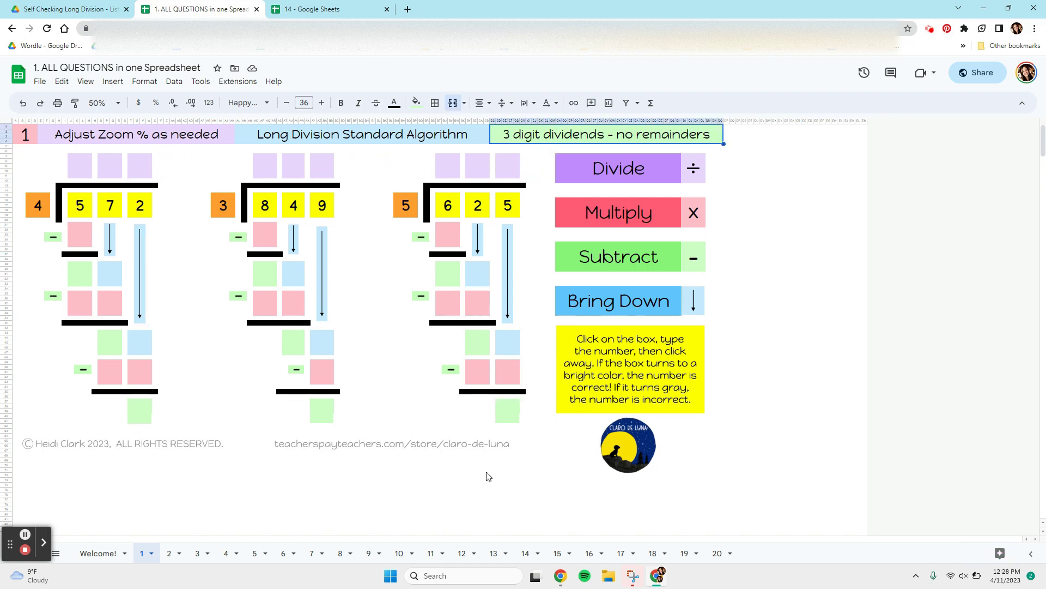
Step: Look over problem sheets 14, 15 and 19, selecting a remainder box on sheet 19
click(525, 554)
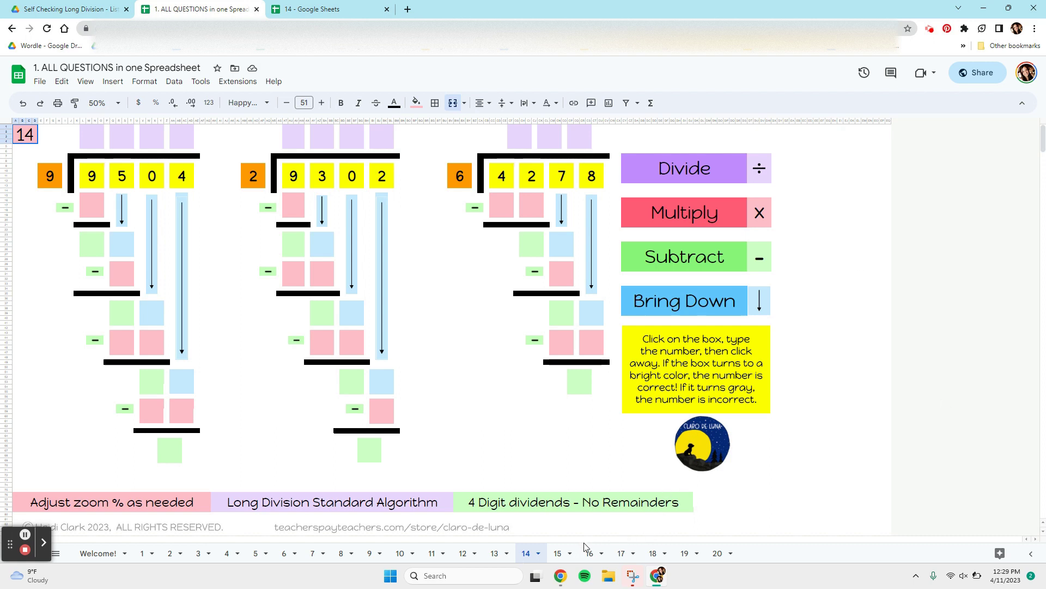
click(563, 552)
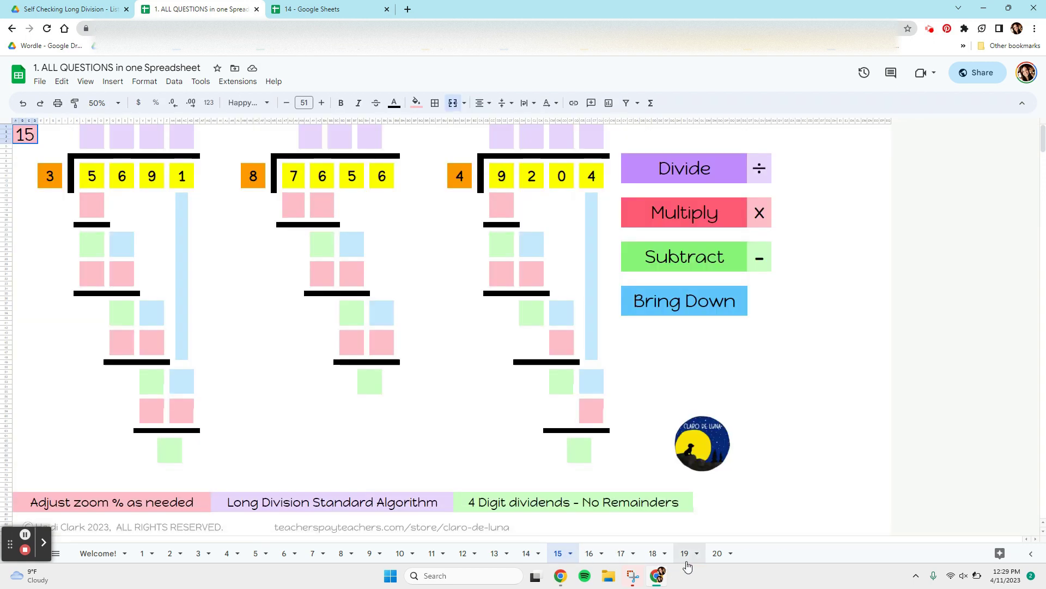
click(685, 554)
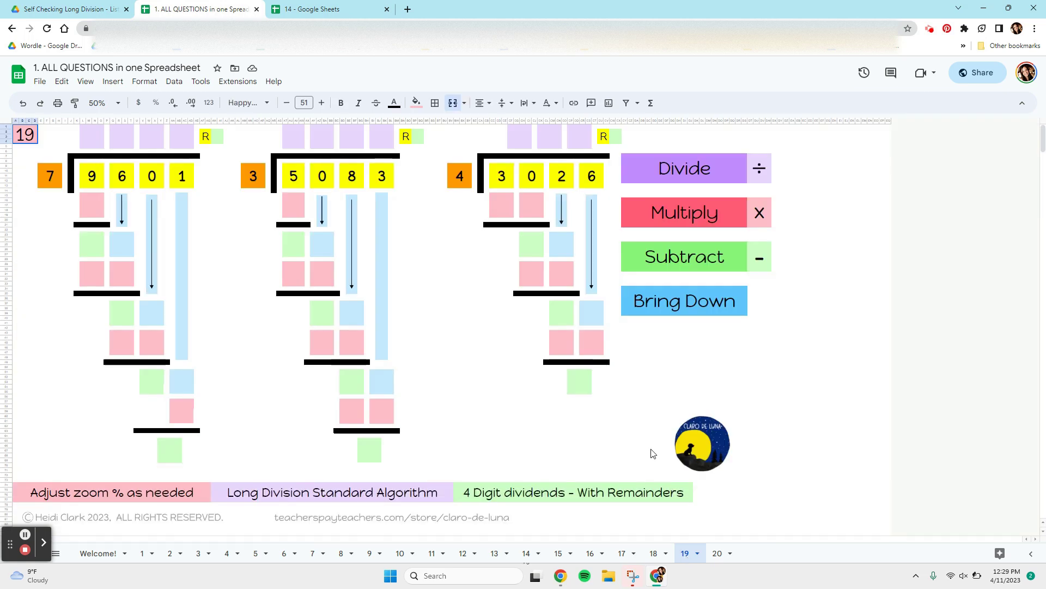
click(418, 137)
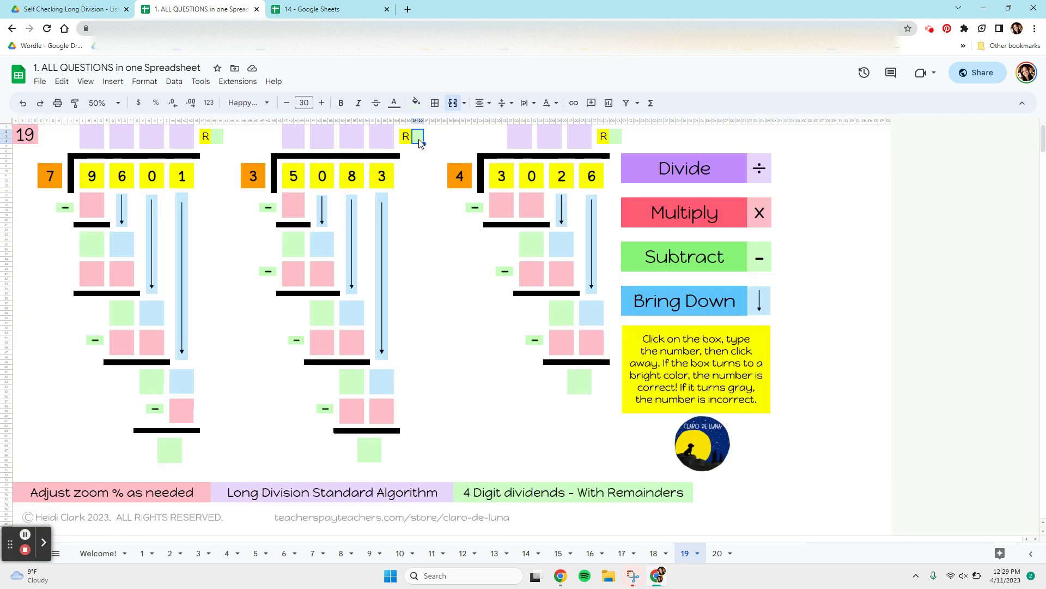
Step: Return to sheet 1 and enter quotient digit 1 above the 5 of 572 ÷ 4
click(141, 559)
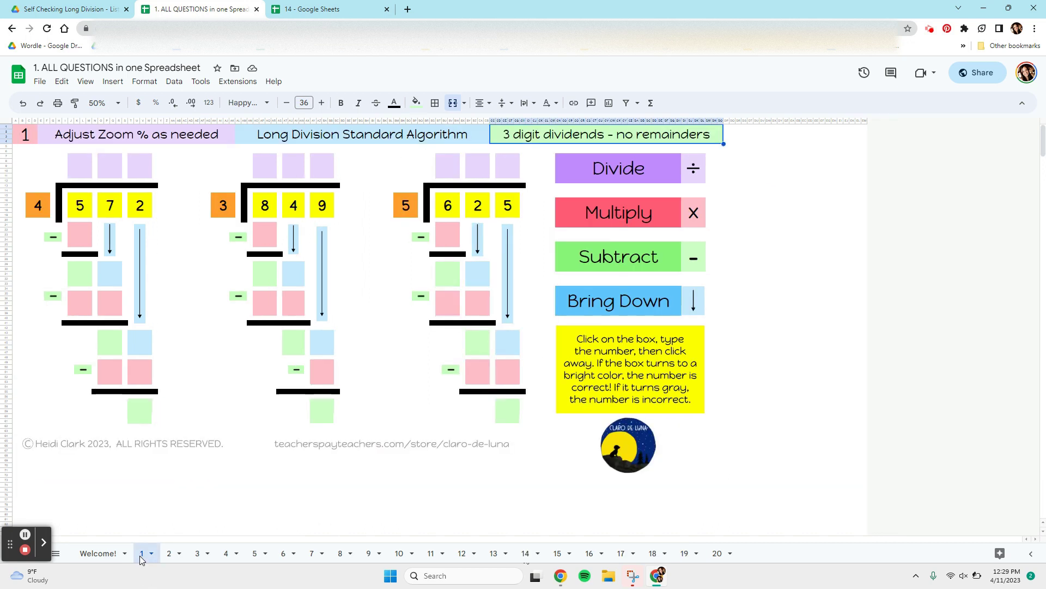
click(39, 200)
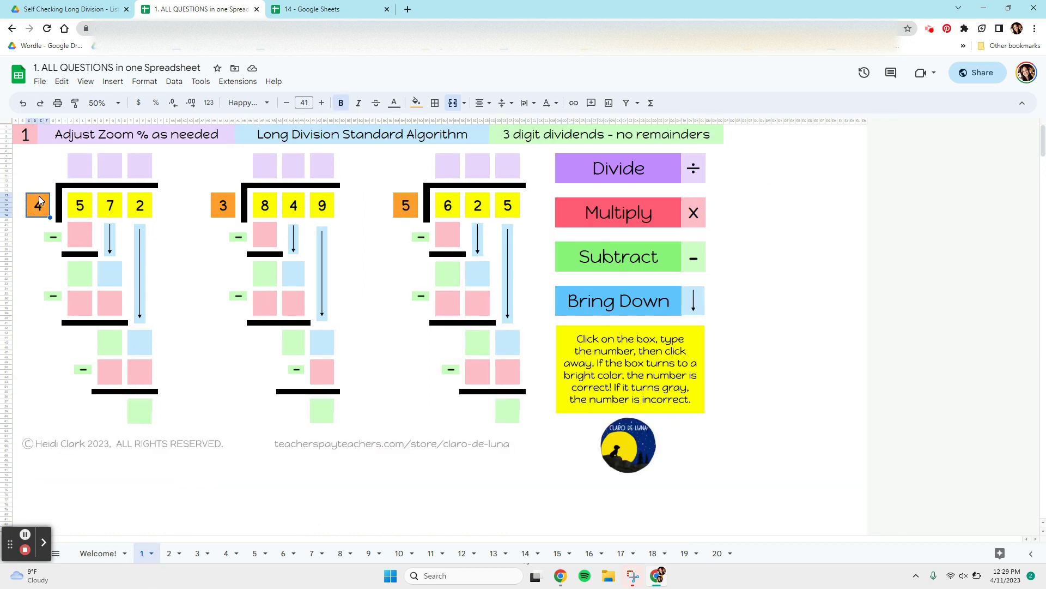
click(80, 205)
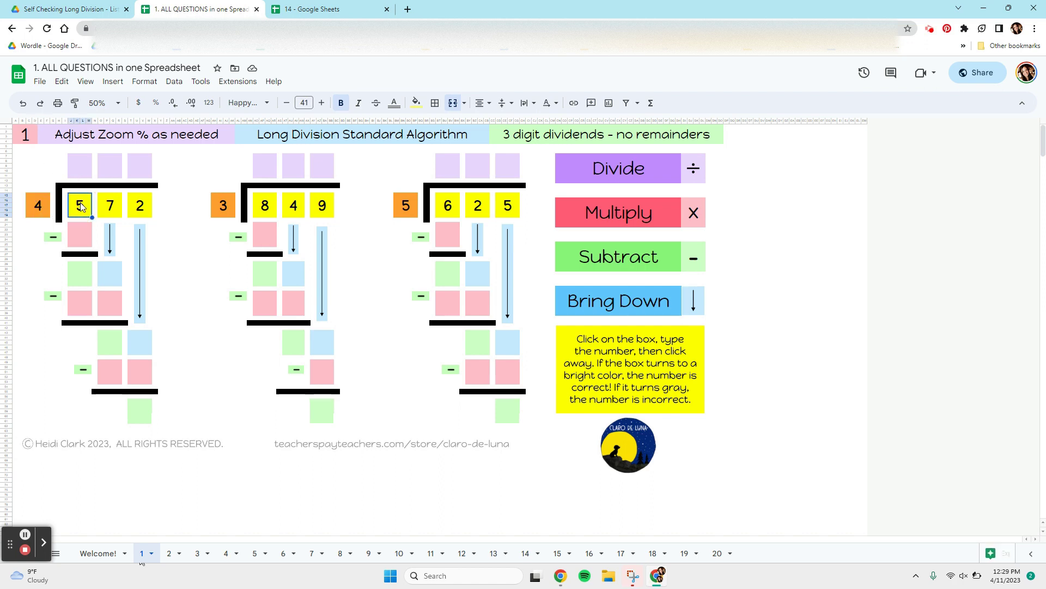
click(82, 176)
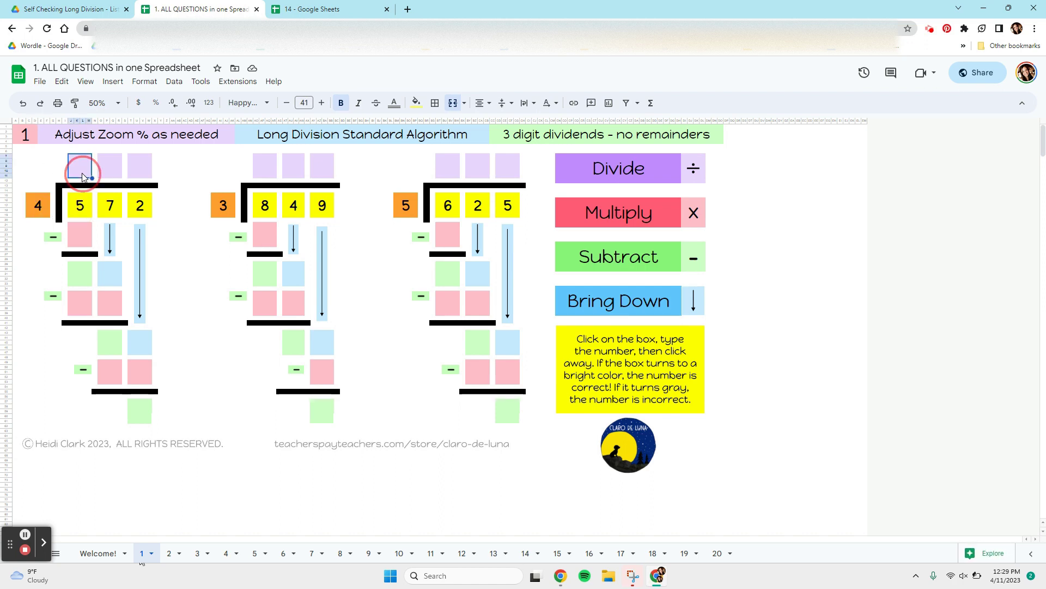
text(1)
click(188, 254)
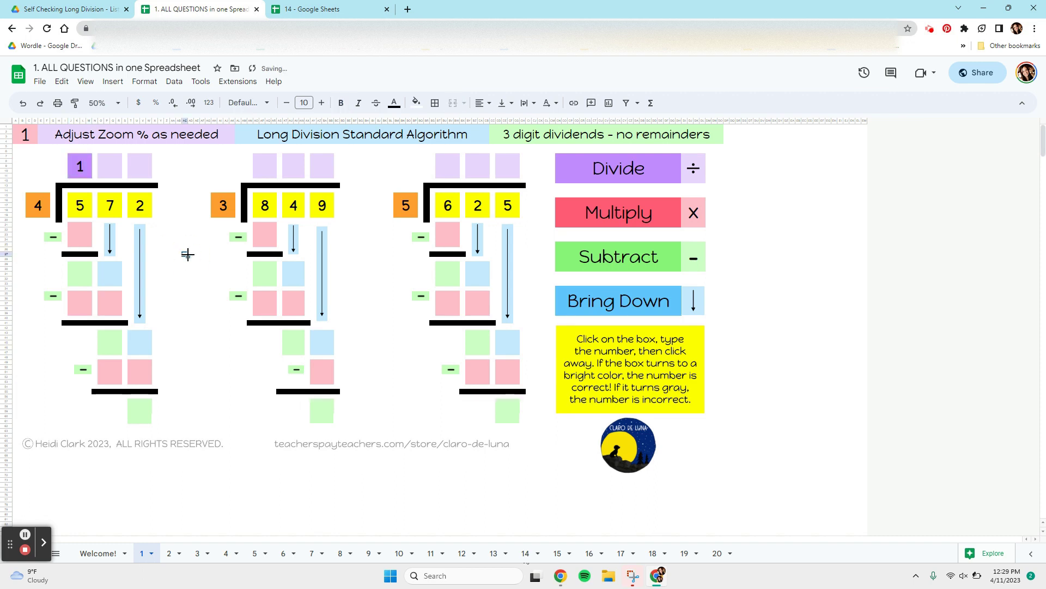
Step: Enter the product 4 and the difference 1 under the 5
click(570, 214)
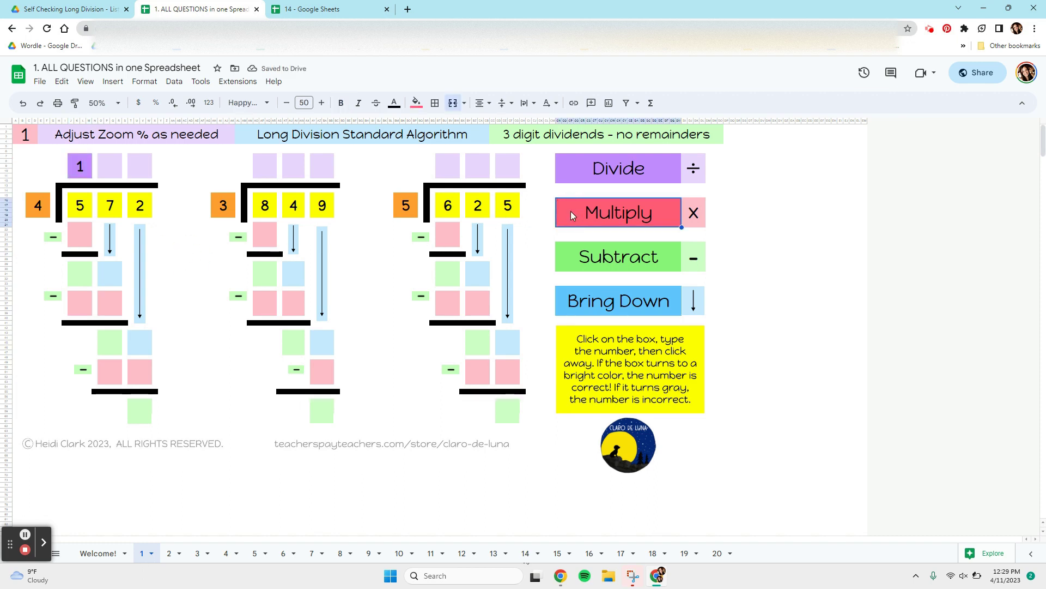
click(88, 168)
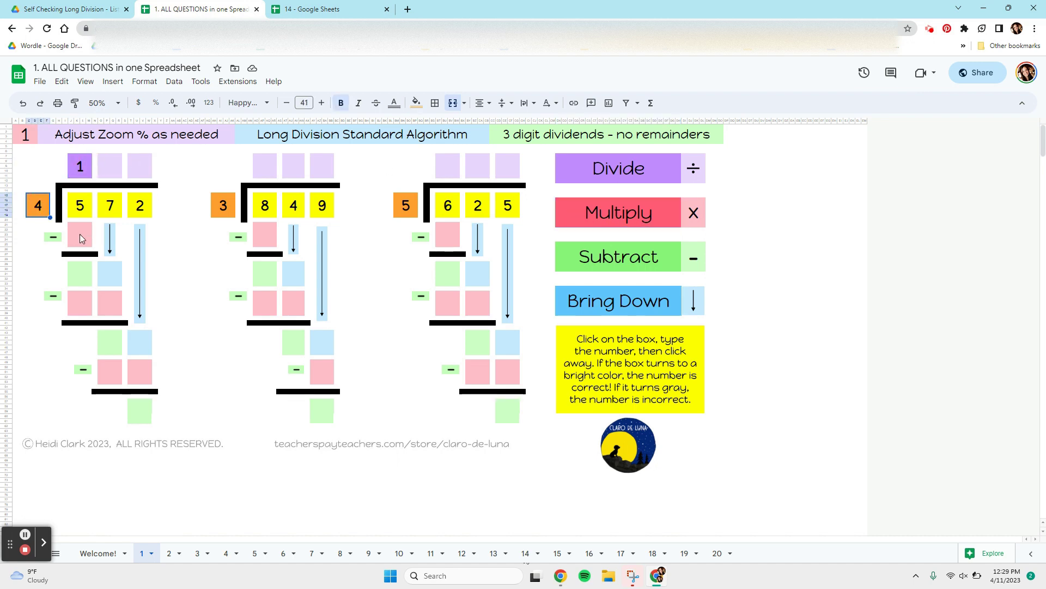
click(81, 238)
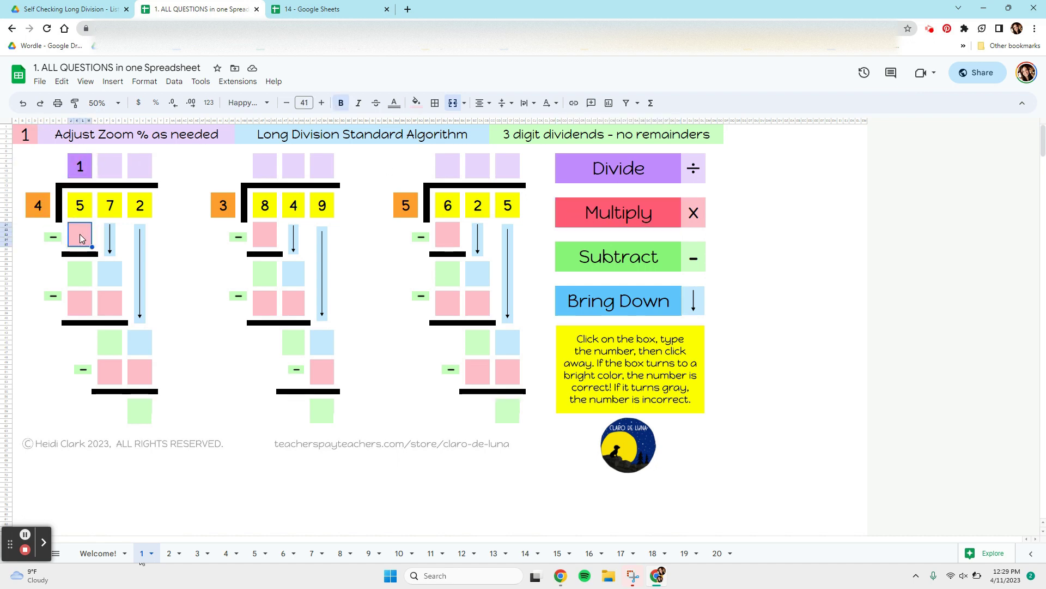
text(4)
click(40, 260)
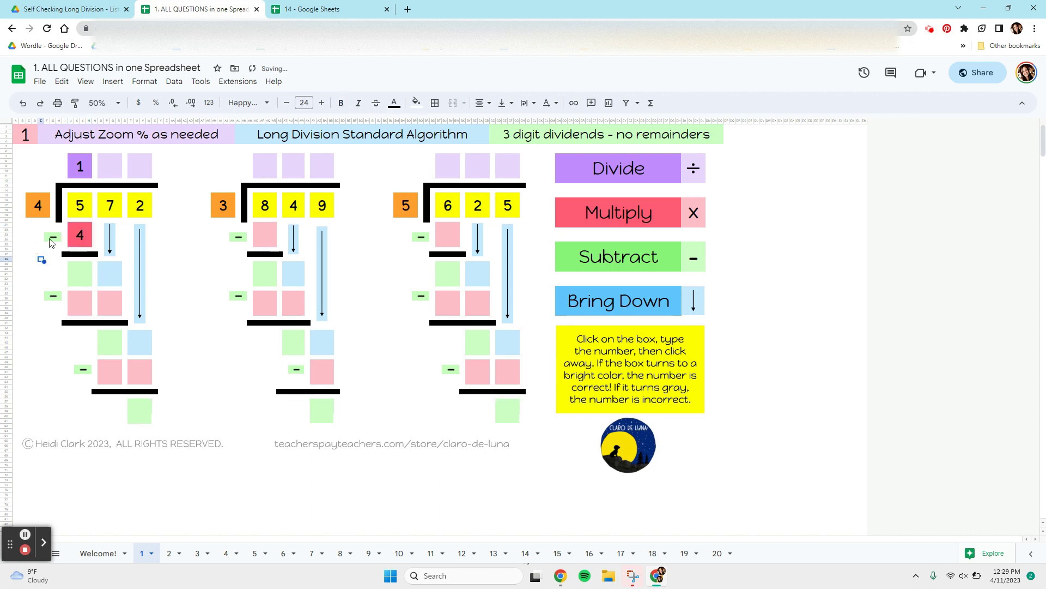
click(77, 276)
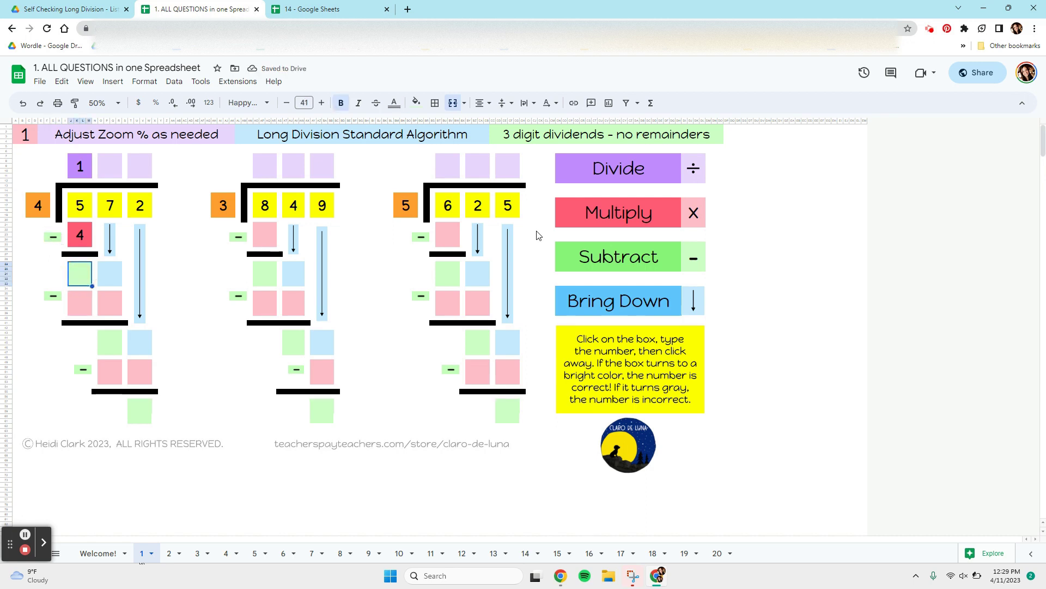
click(616, 261)
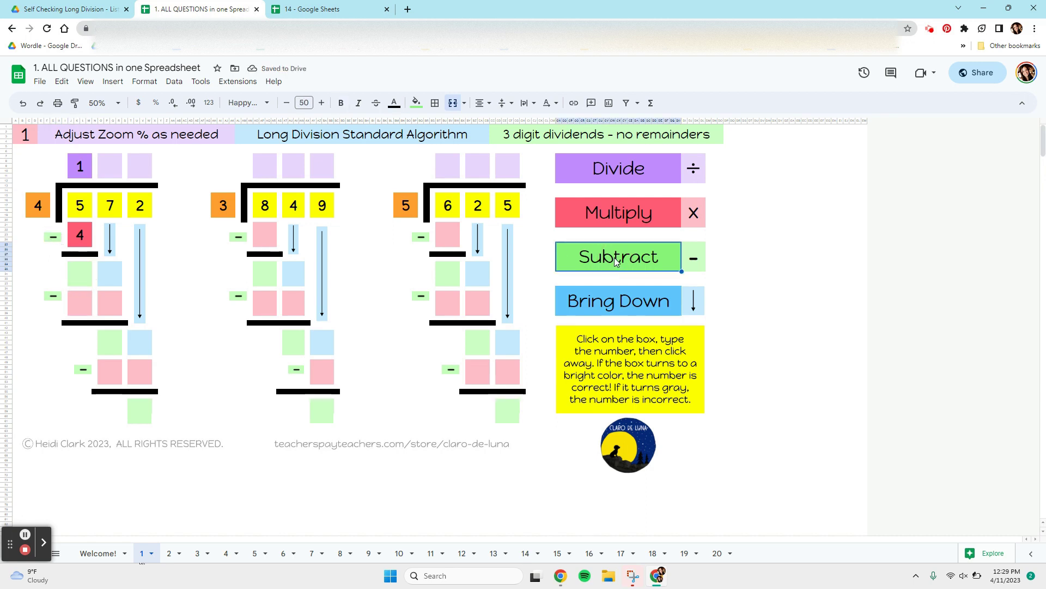
click(77, 280)
text(1)
click(216, 299)
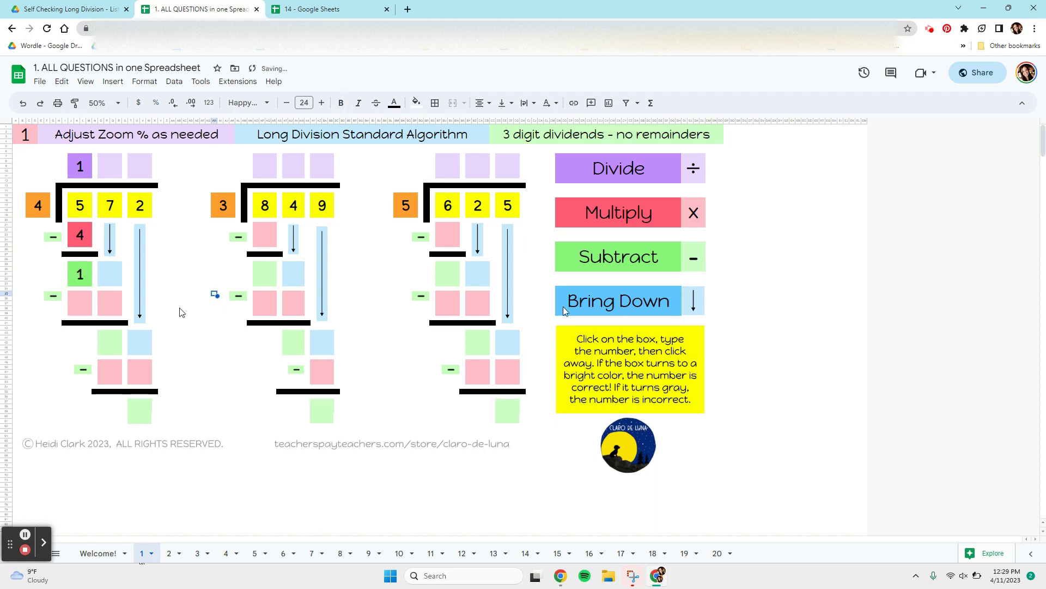
Step: Bring down the 7 to make 17 and enter the second quotient digit 4
click(642, 314)
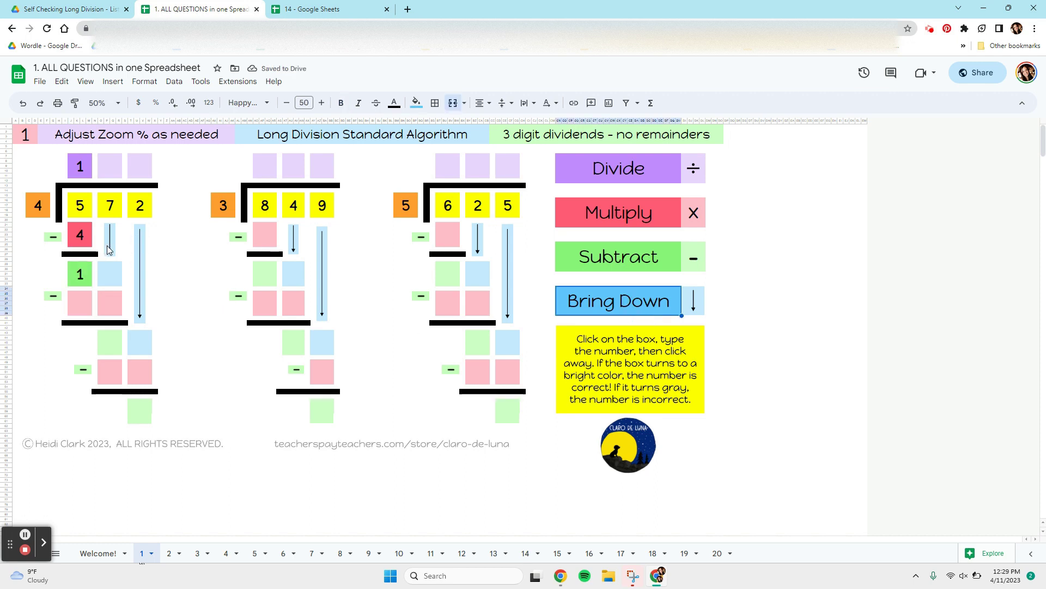
click(105, 247)
click(113, 271)
text(7)
click(167, 284)
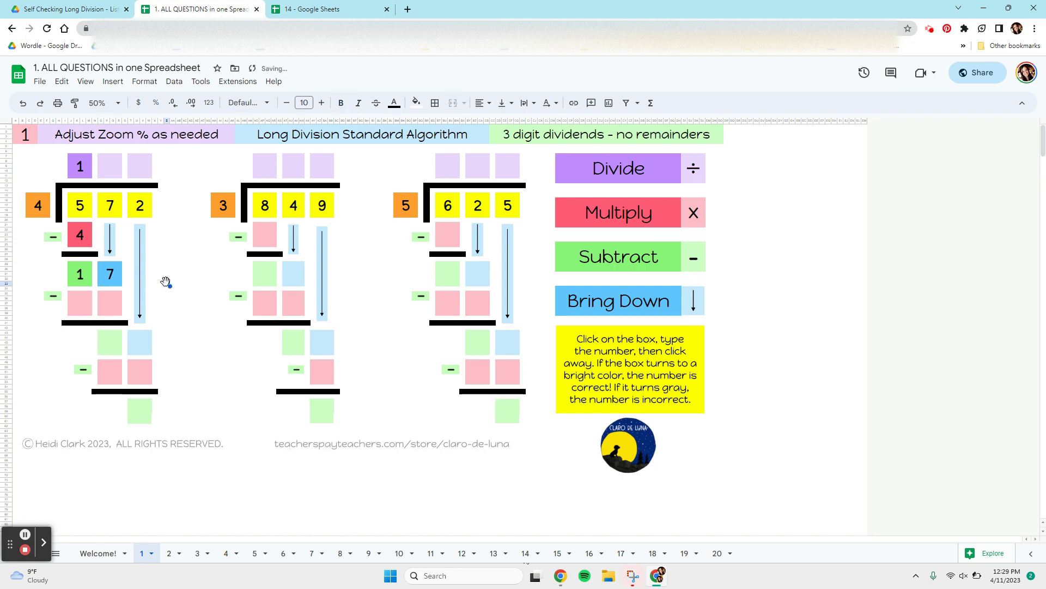
click(77, 308)
click(110, 309)
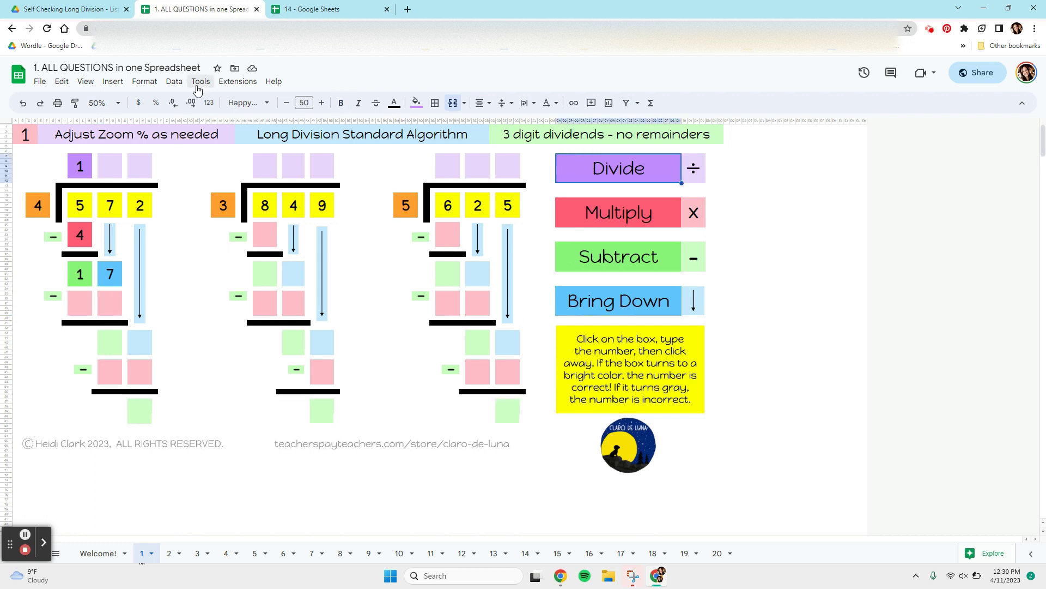
click(107, 172)
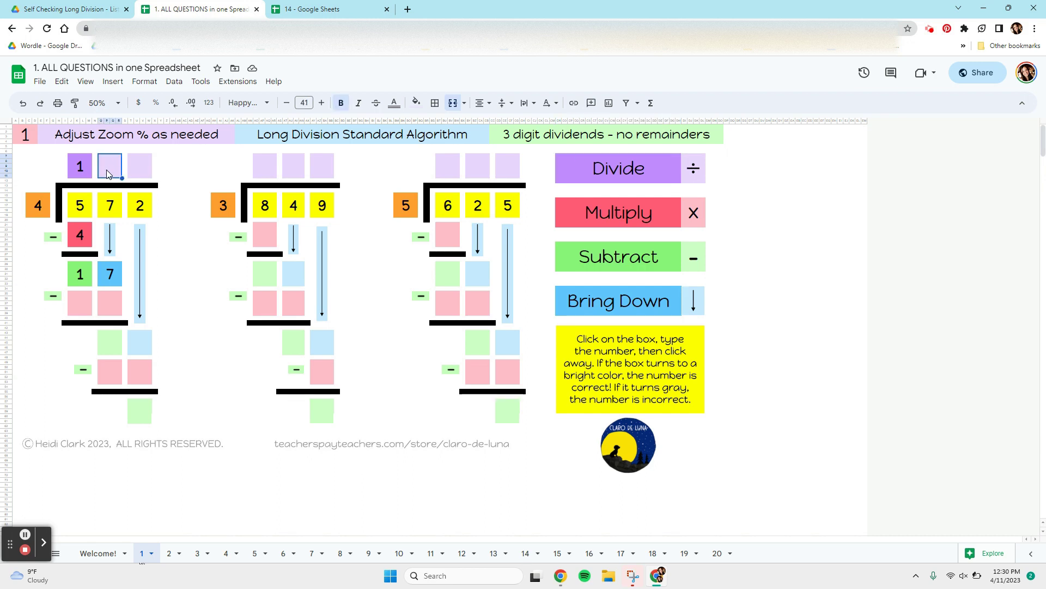
click(107, 281)
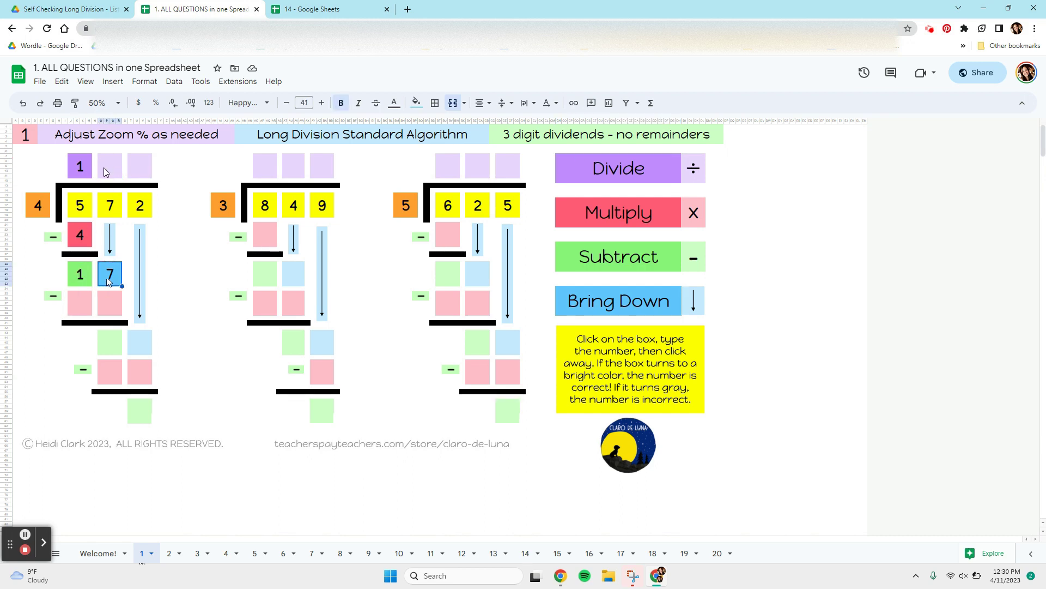
click(113, 169)
text(4)
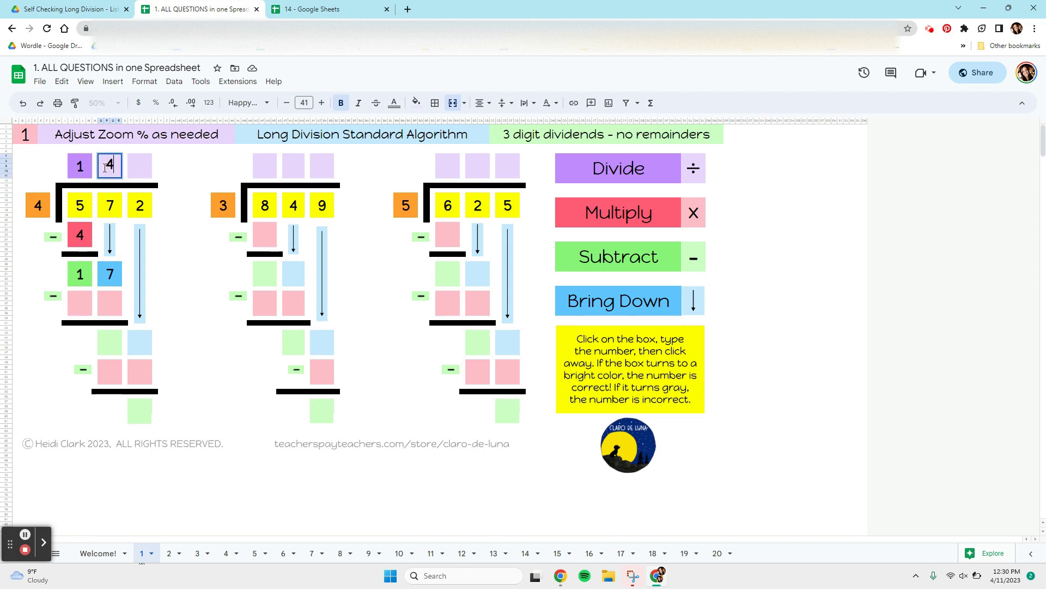
click(587, 212)
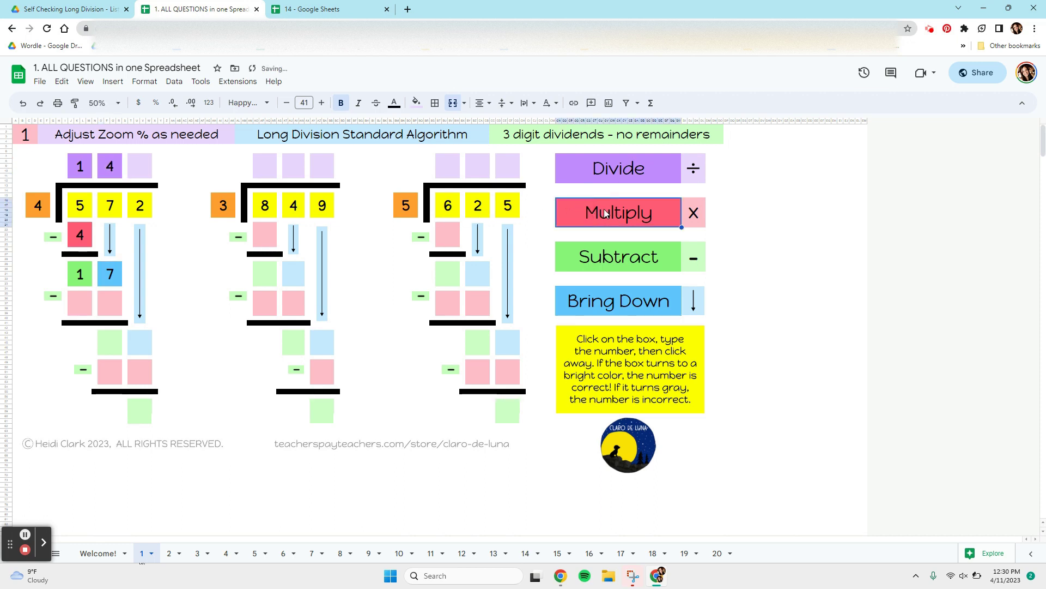
Step: Write the product 16 under 17, correcting a mistaken 5 to 6
click(80, 301)
text(1)
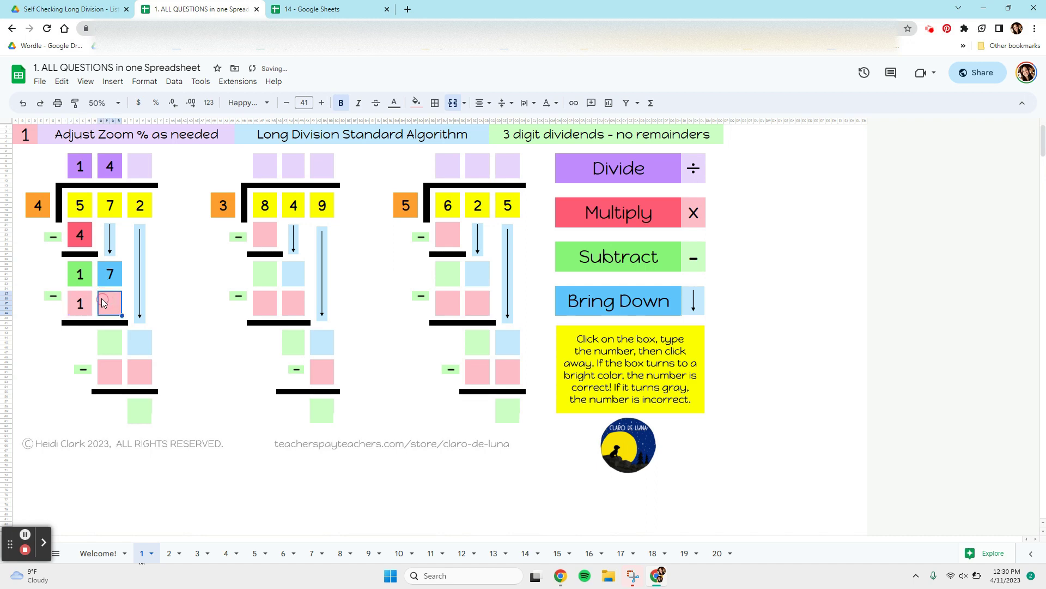
click(103, 301)
text(5)
click(182, 351)
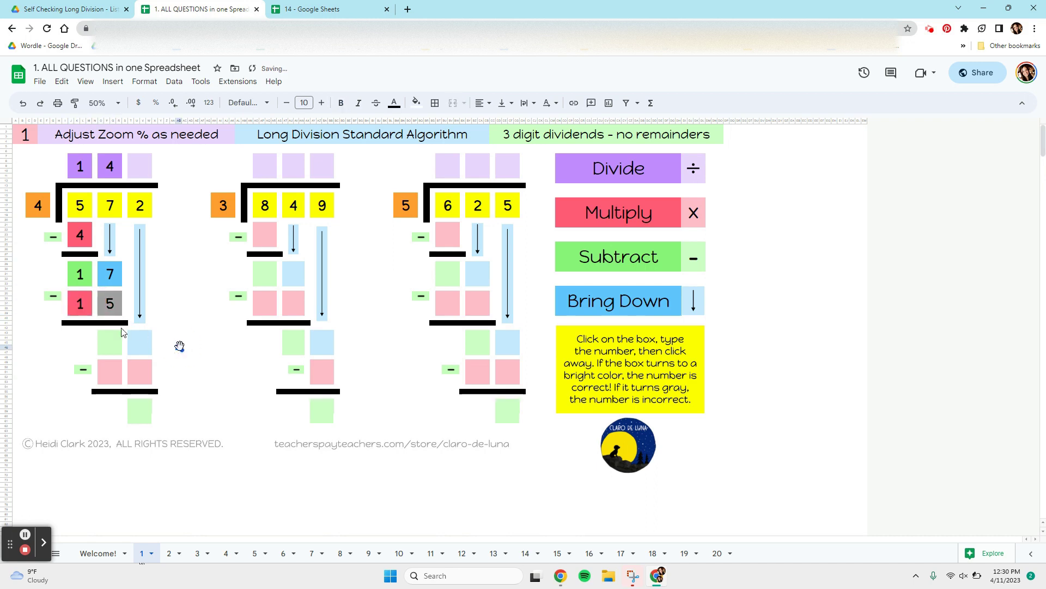
click(111, 306)
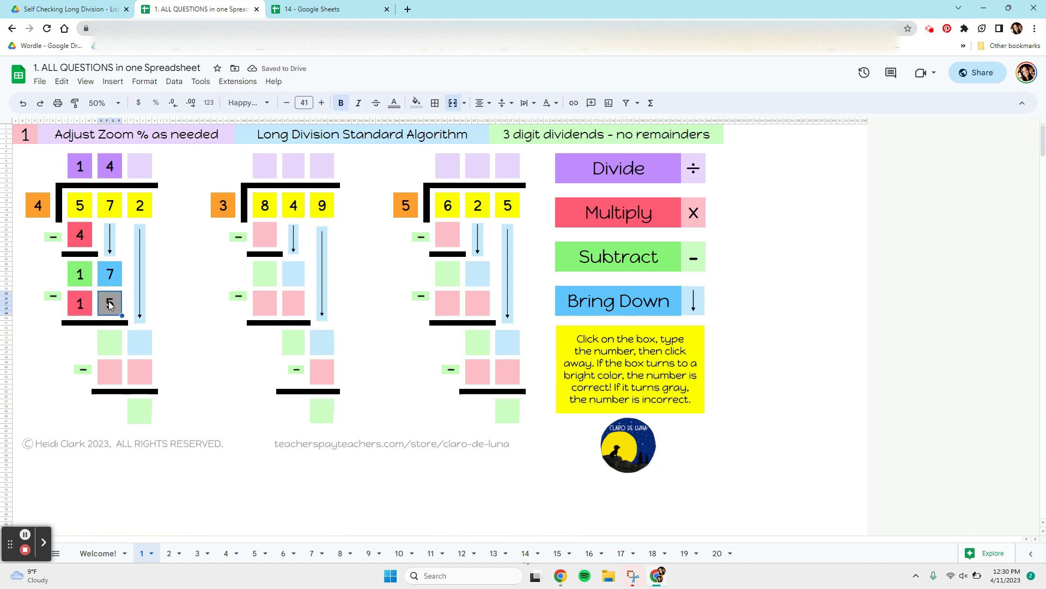
text(6)
click(167, 334)
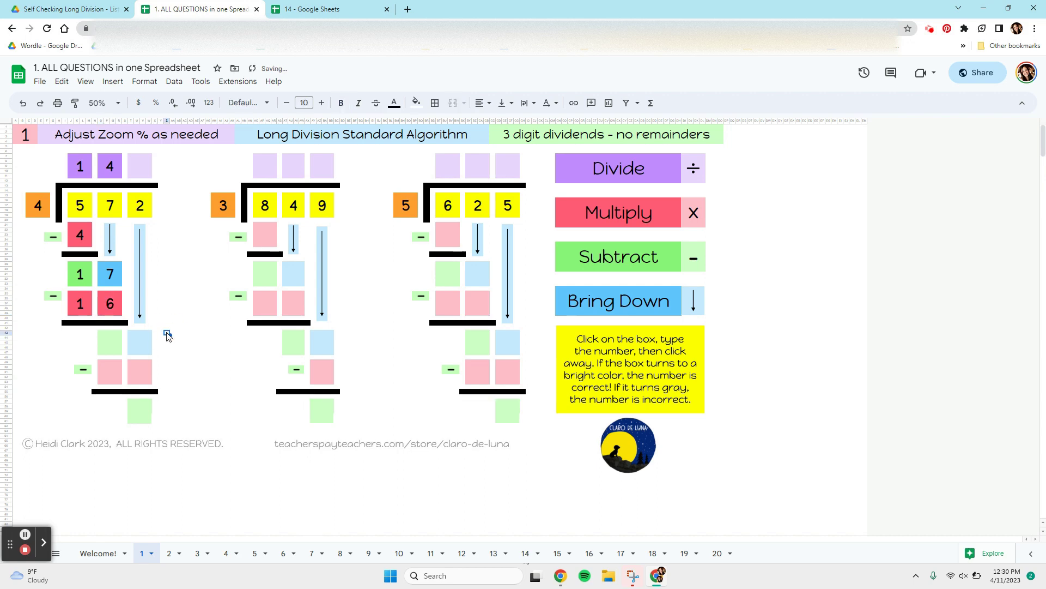
Step: Enter the difference 1 and bring down the 2 to form 12
click(108, 342)
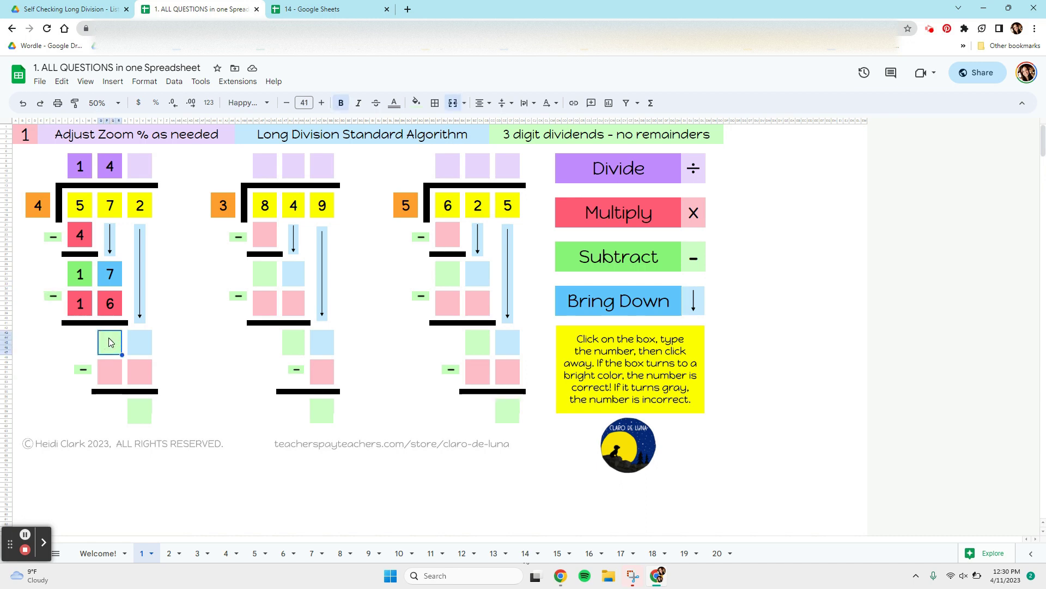
text(1)
click(143, 348)
text(2)
click(208, 386)
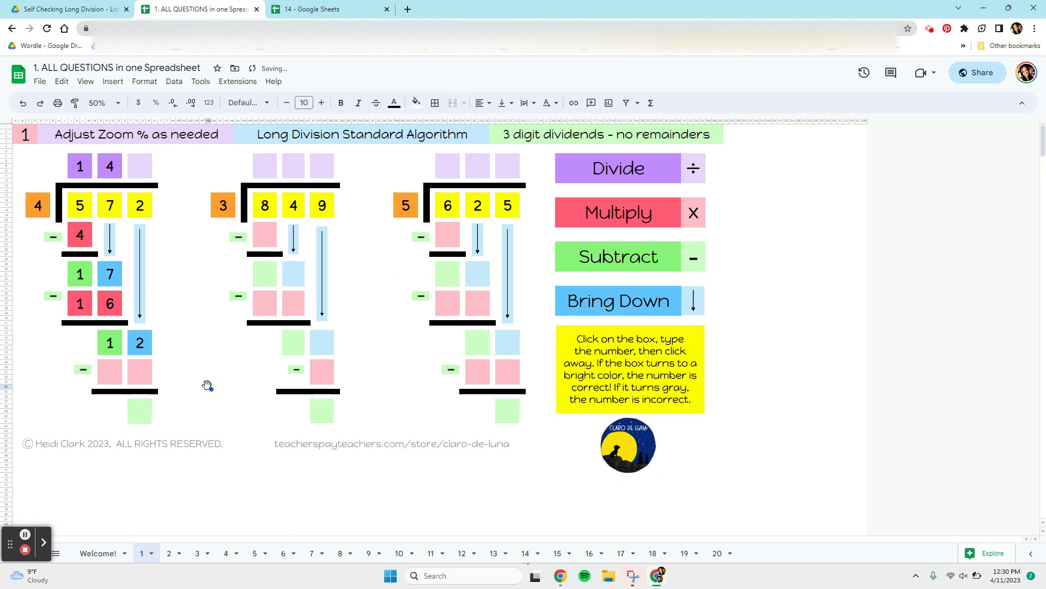
Step: Enter the last quotient digit 3 so problem 1's quotient reads 143
click(583, 157)
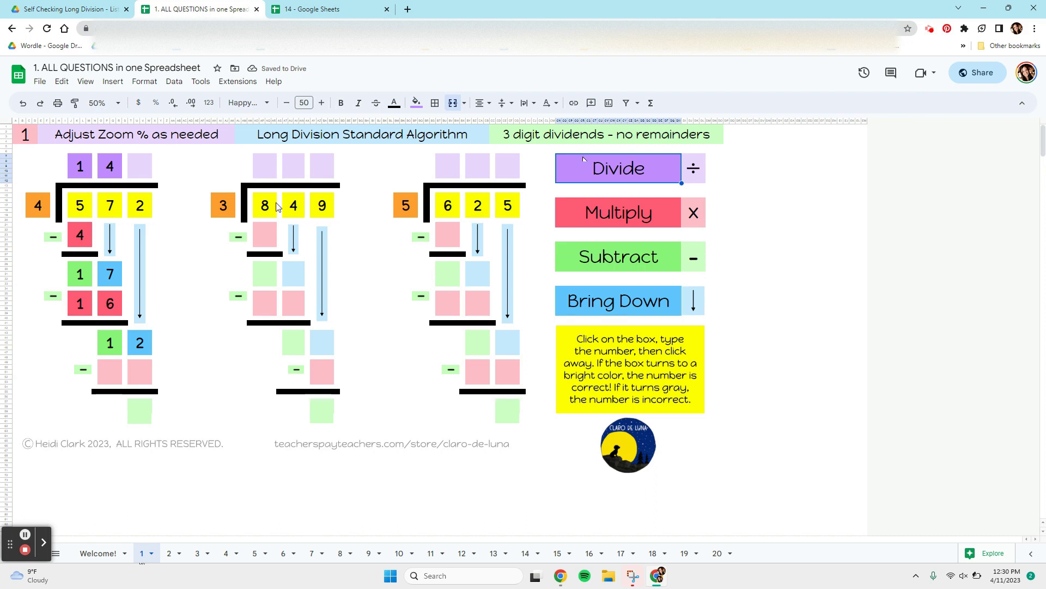
click(105, 335)
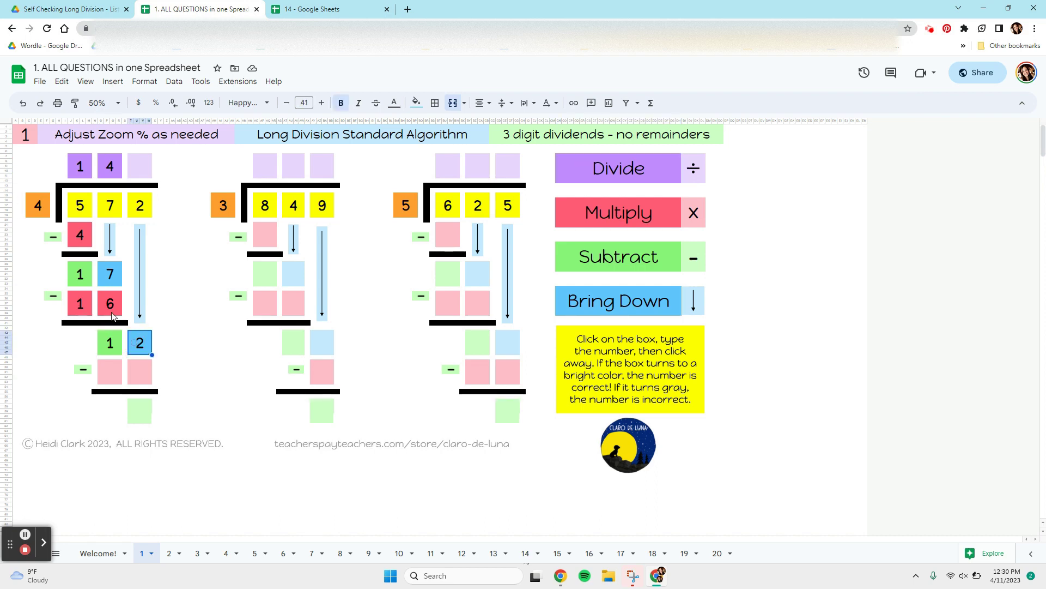
click(135, 344)
click(44, 210)
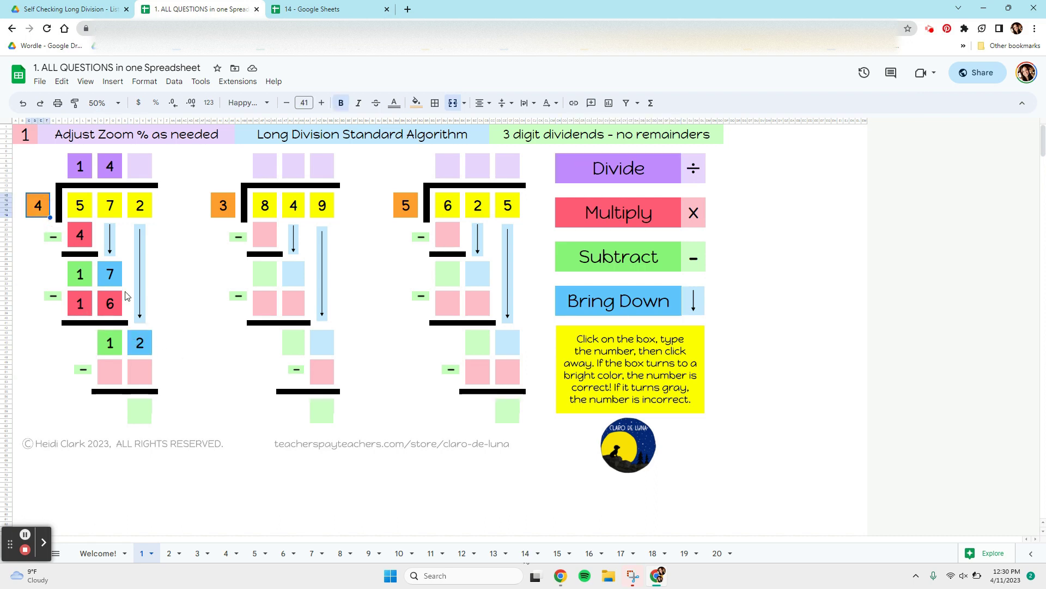
click(142, 173)
text(3)
key(Return)
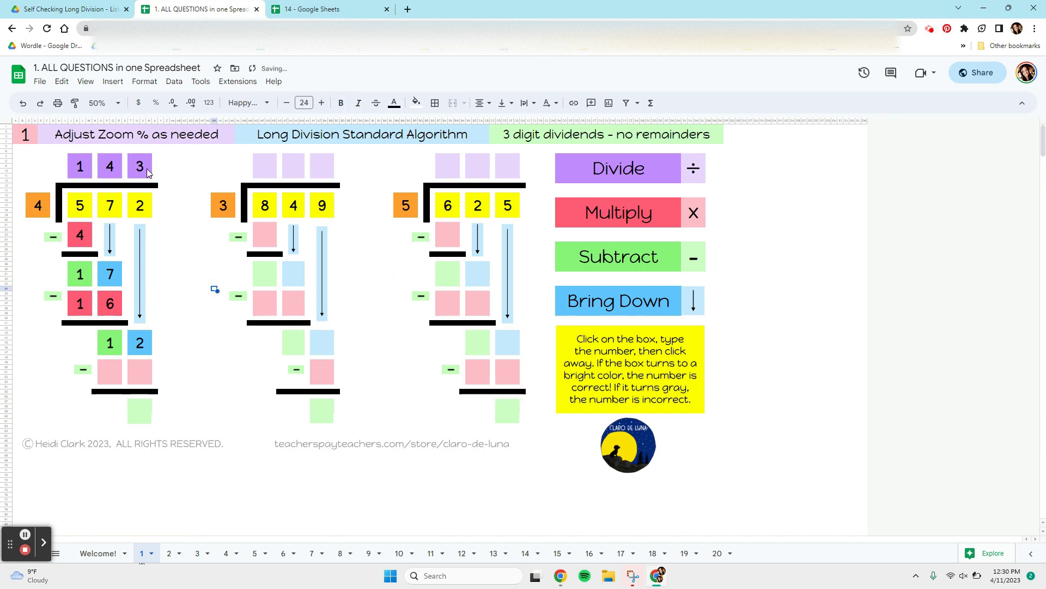
Step: Enter the final product 12 and the remainder 0 for 572 ÷ 4
click(110, 369)
text(1)
click(140, 371)
text(2)
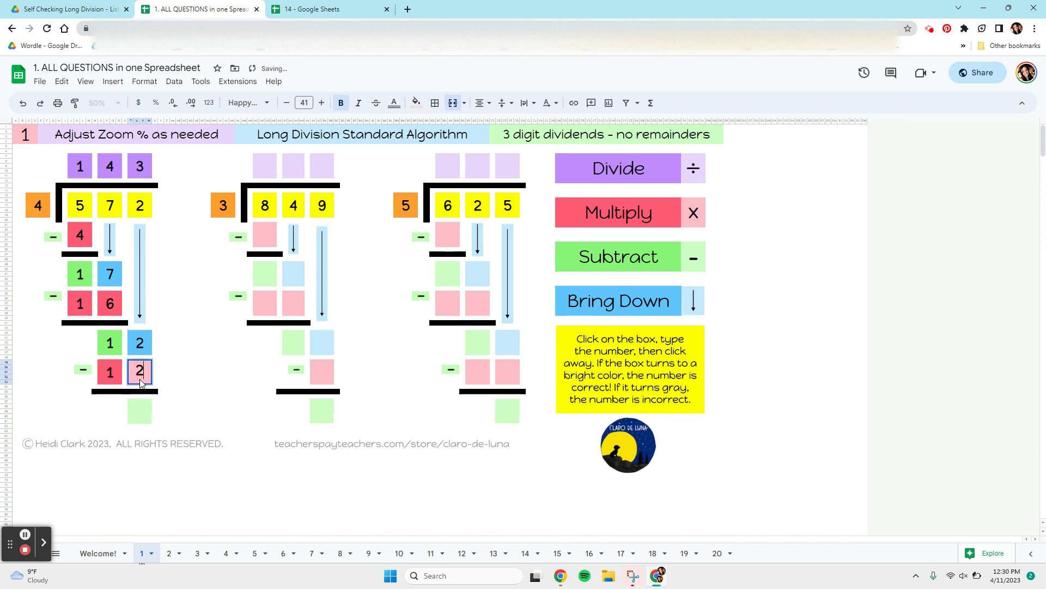
click(198, 401)
click(142, 413)
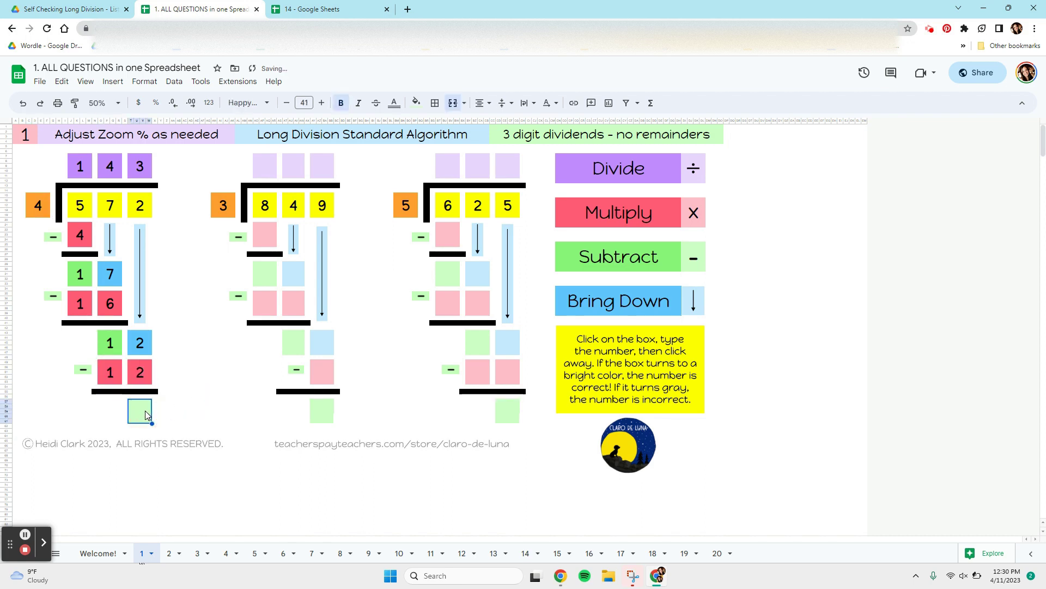
text(0)
click(226, 406)
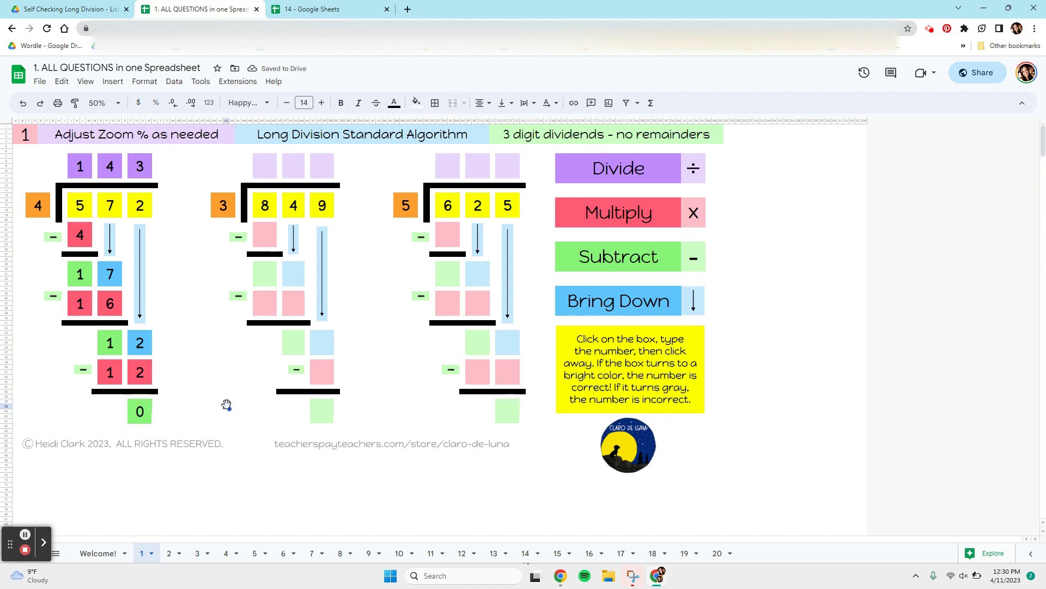
click(134, 413)
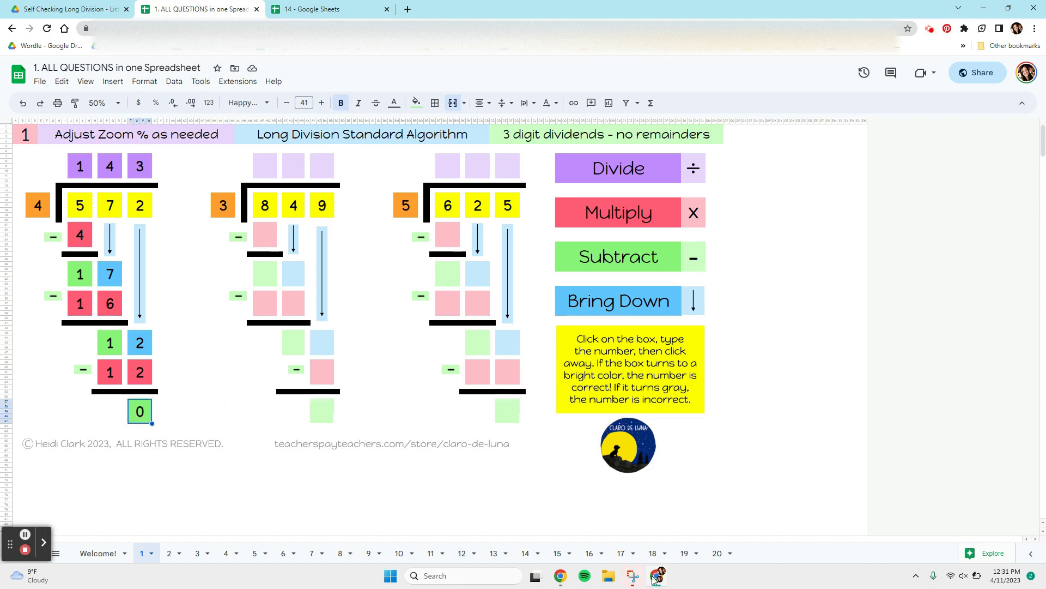
Step: Inspect the remainder boxes on sheet 20, then go back to sheet 1
click(716, 555)
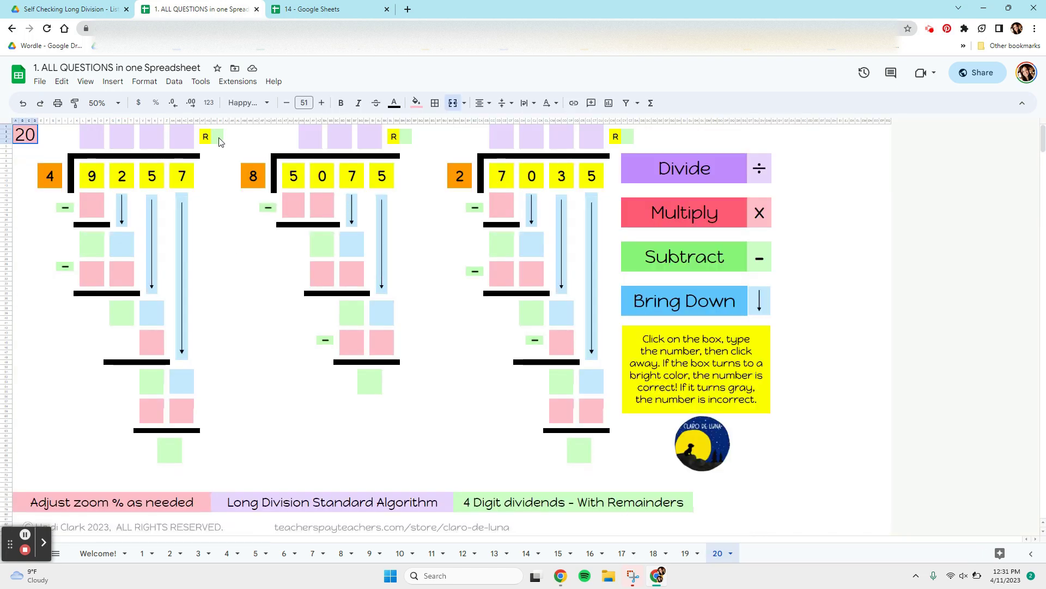
click(171, 452)
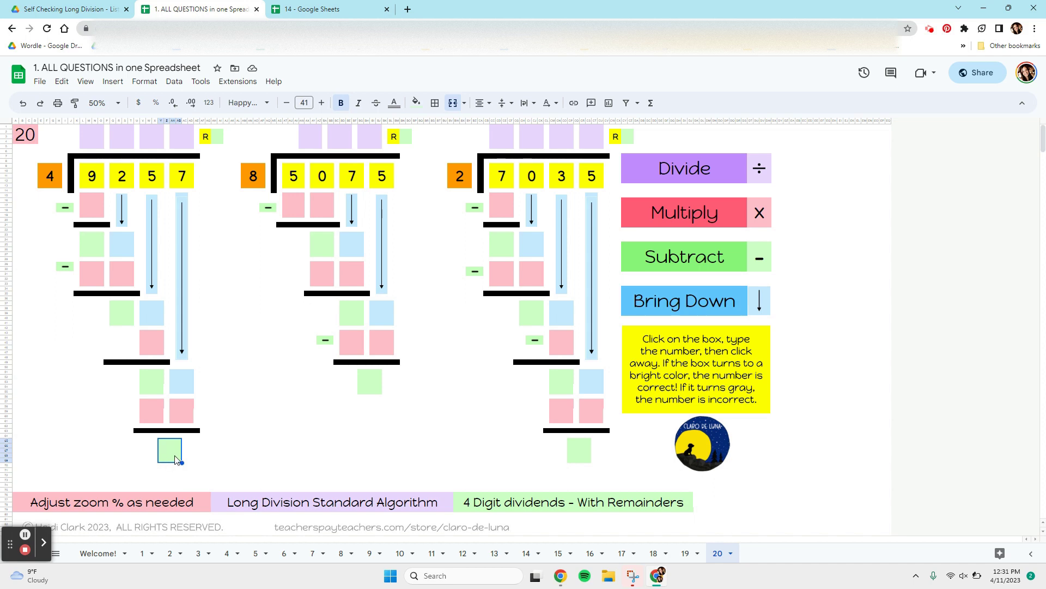
click(217, 137)
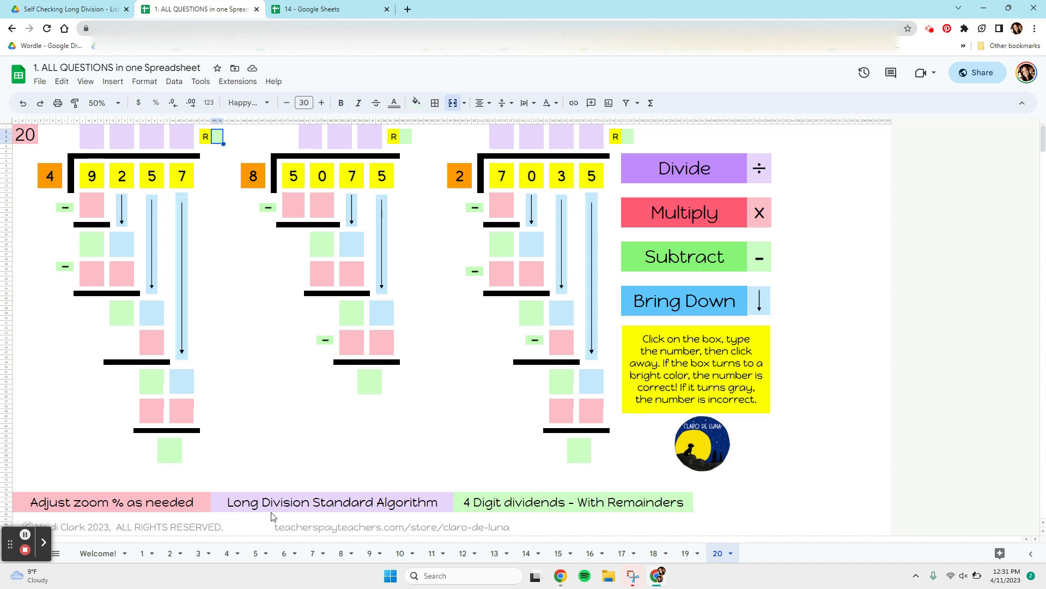
click(146, 554)
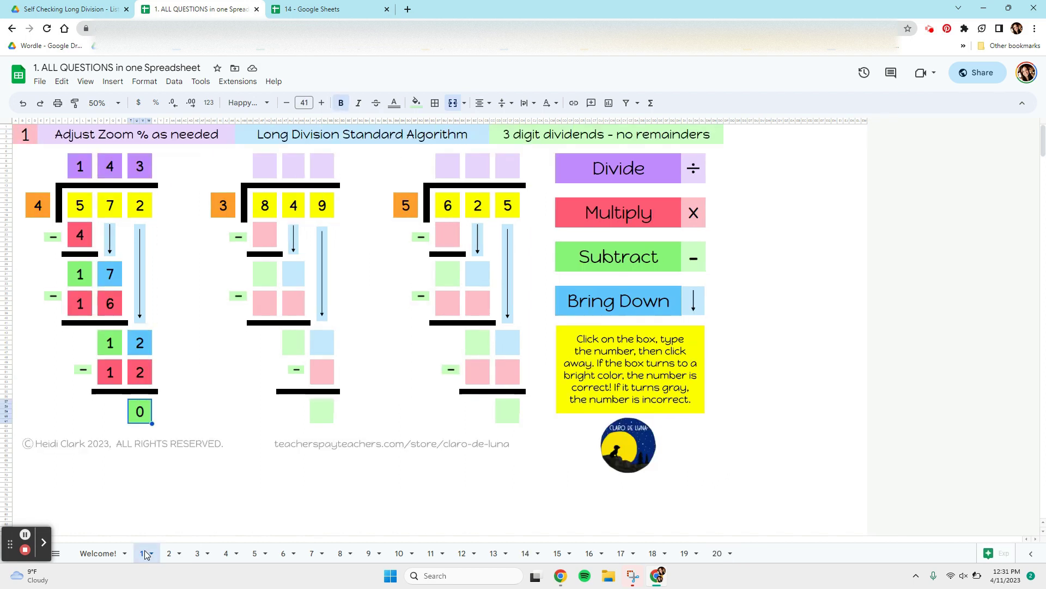
Step: Enter the first quotient digit 2 above the 8 of 849 ÷ 3
click(232, 487)
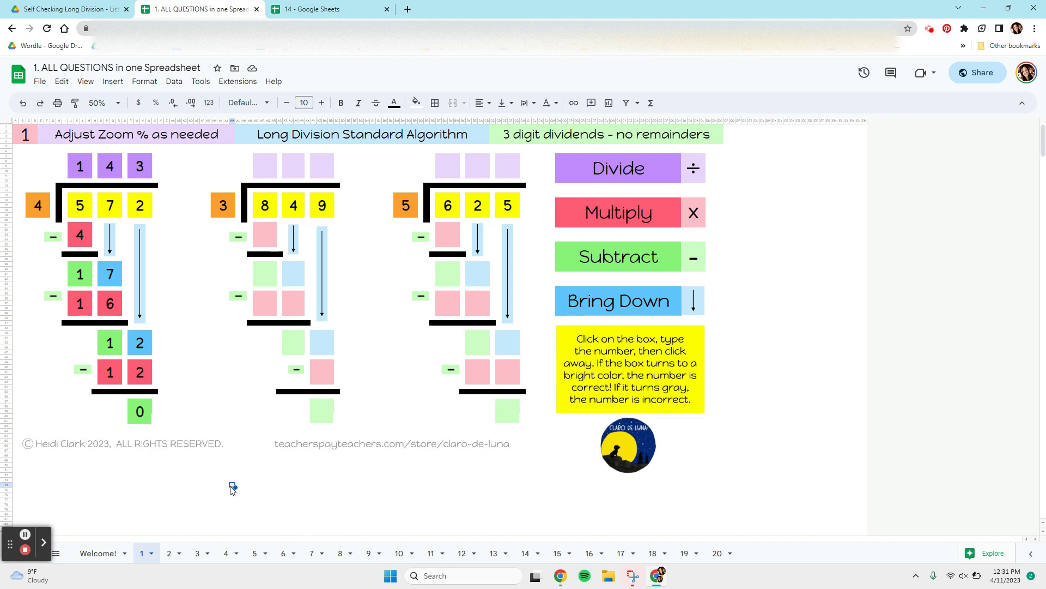
click(218, 208)
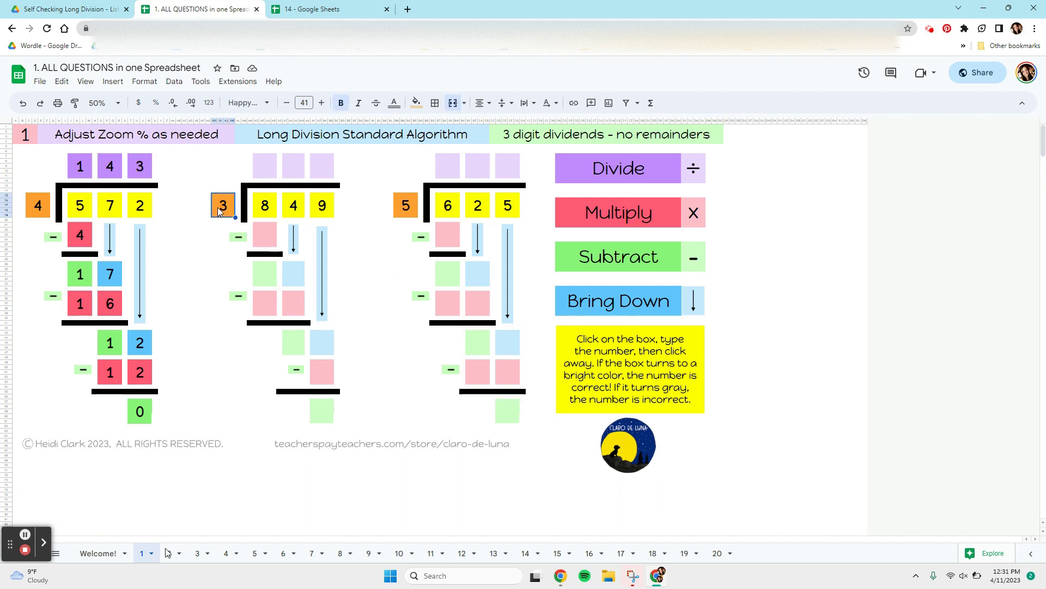
click(261, 172)
text(2)
click(619, 213)
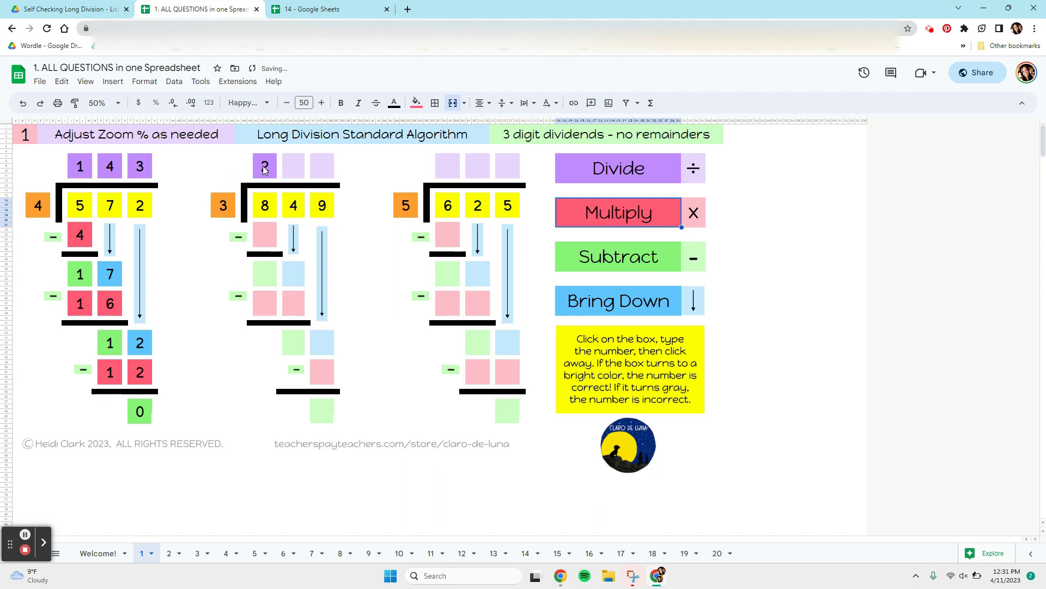
Step: Enter product 6, difference 2 and the brought-down 4 under the 8
click(222, 173)
click(224, 203)
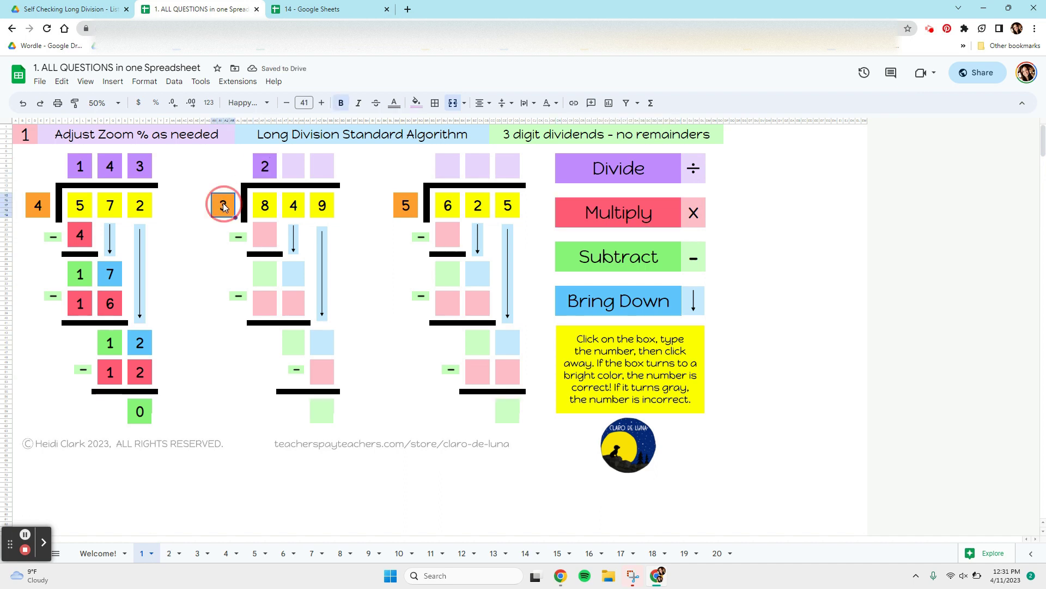
click(270, 235)
text(6)
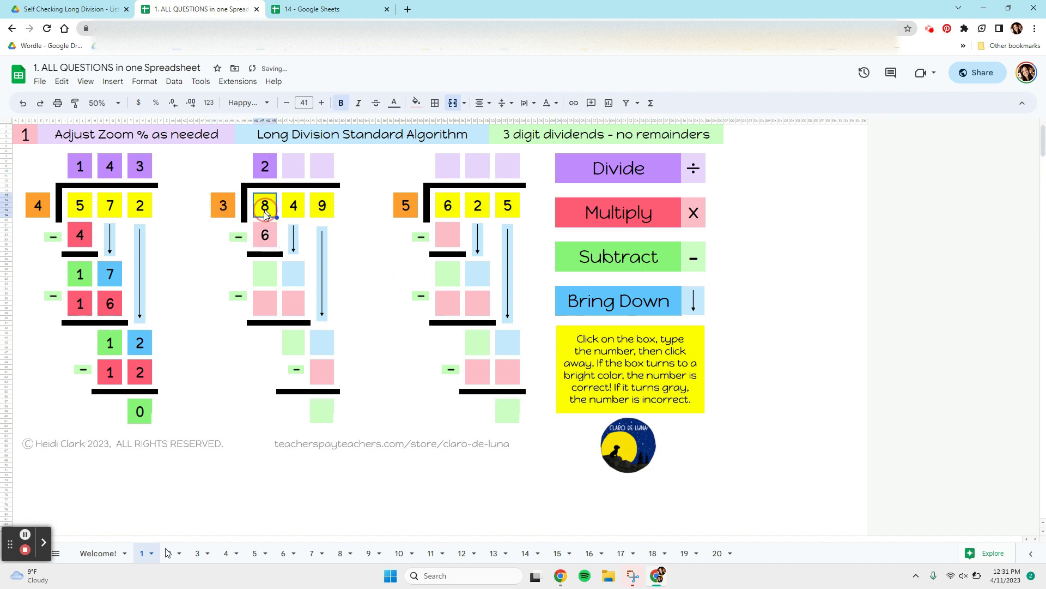
click(268, 276)
text(2)
click(215, 267)
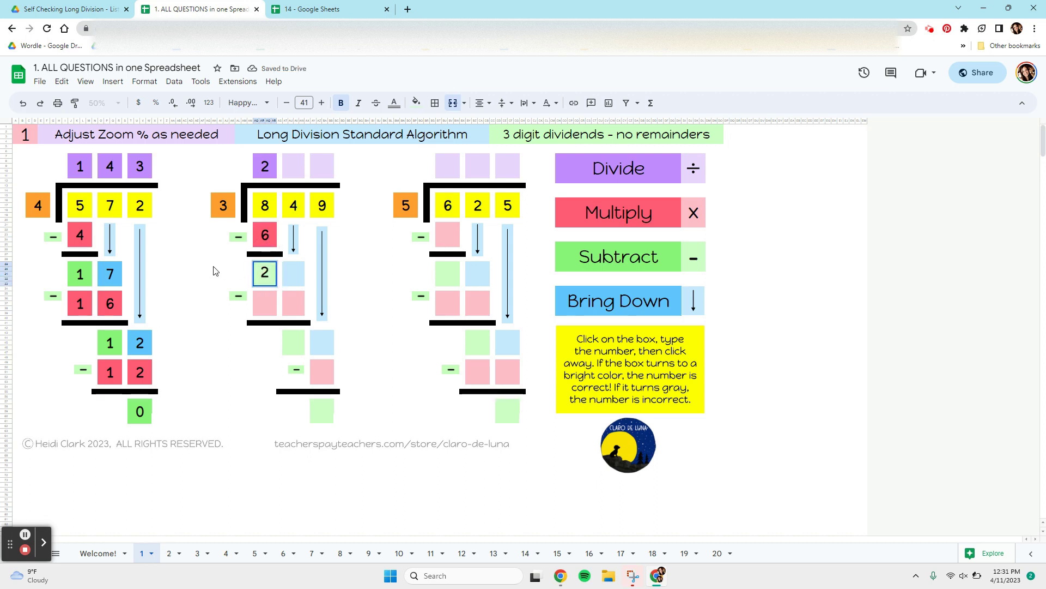
click(293, 274)
text(4)
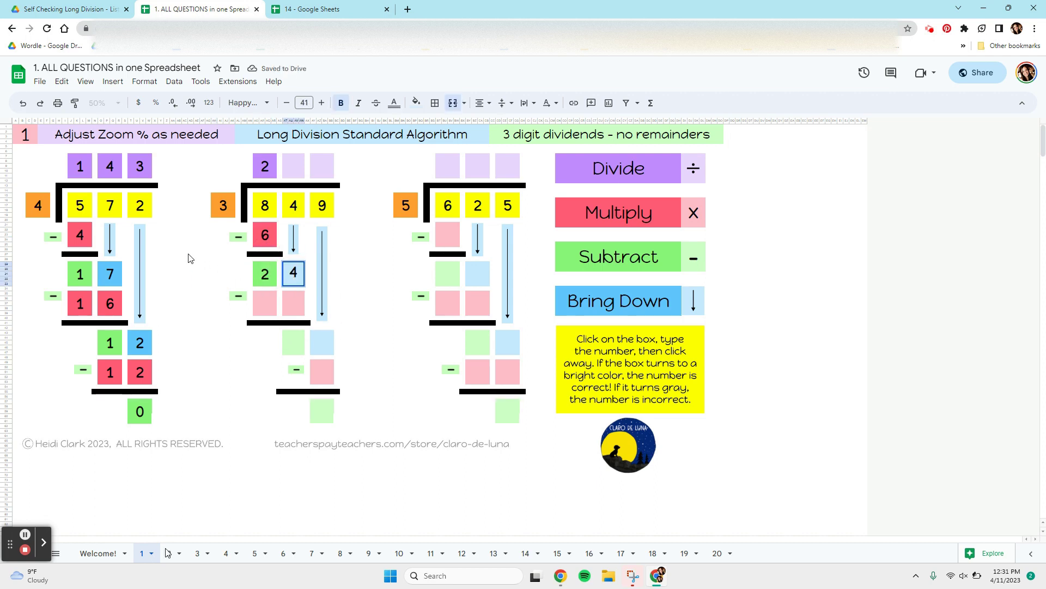
click(209, 255)
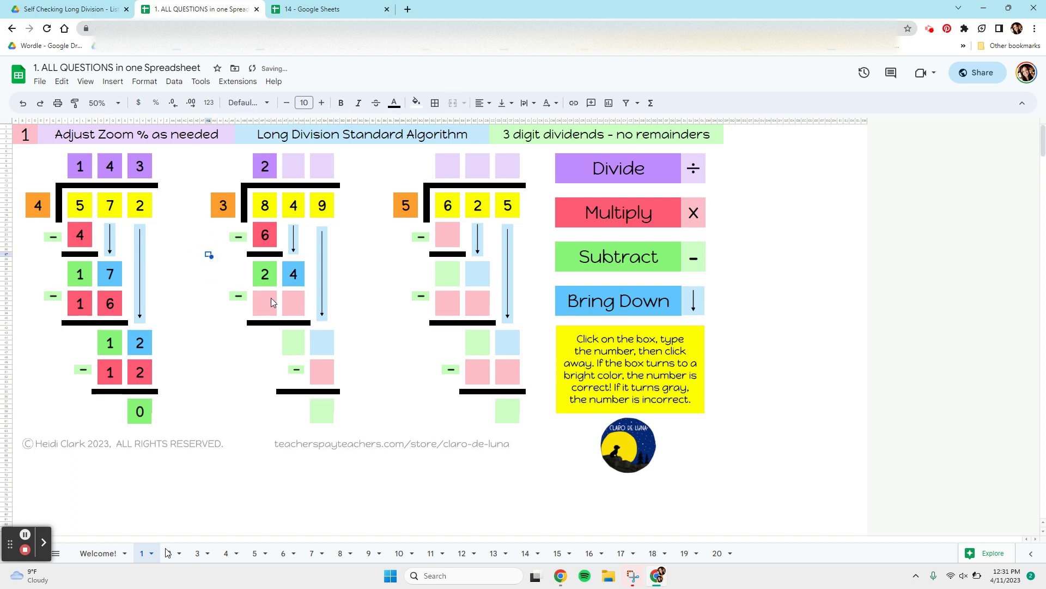
click(605, 171)
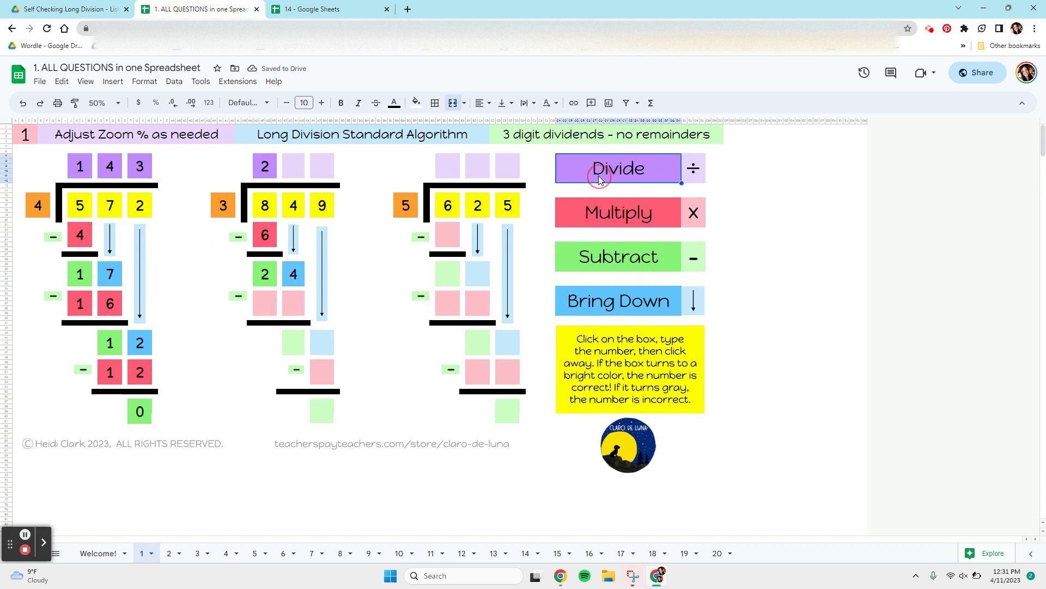
Step: Enter quotient digit 8 and the product 24 under the 24
click(296, 167)
click(222, 210)
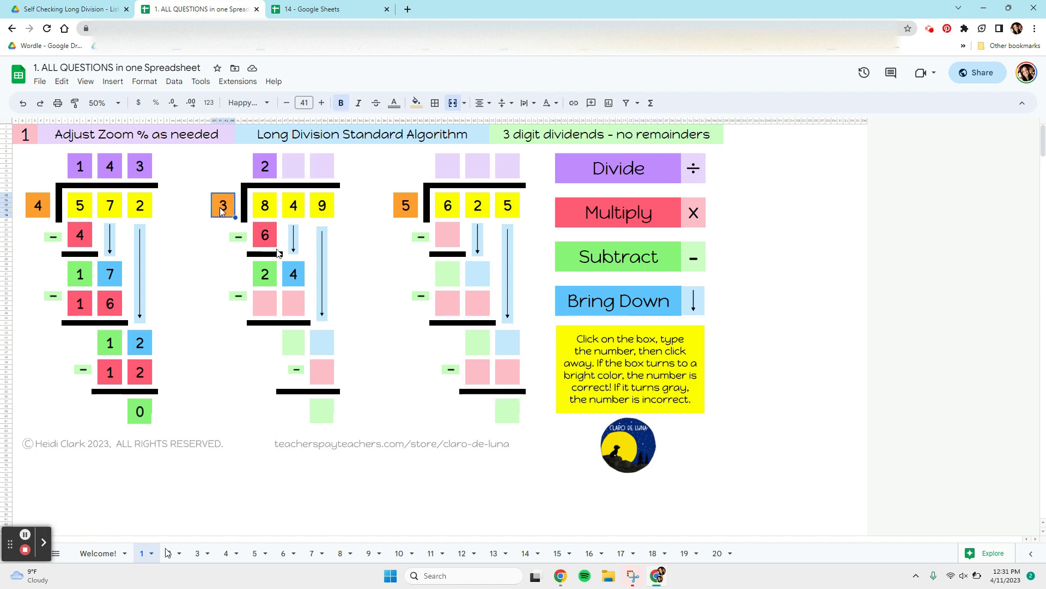
click(293, 176)
text(8)
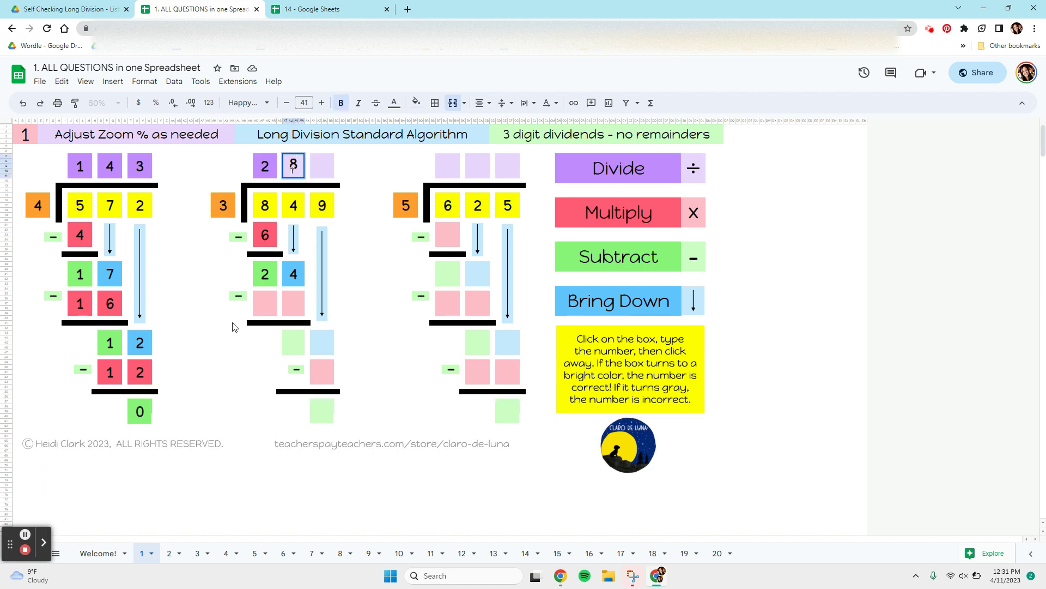
click(269, 311)
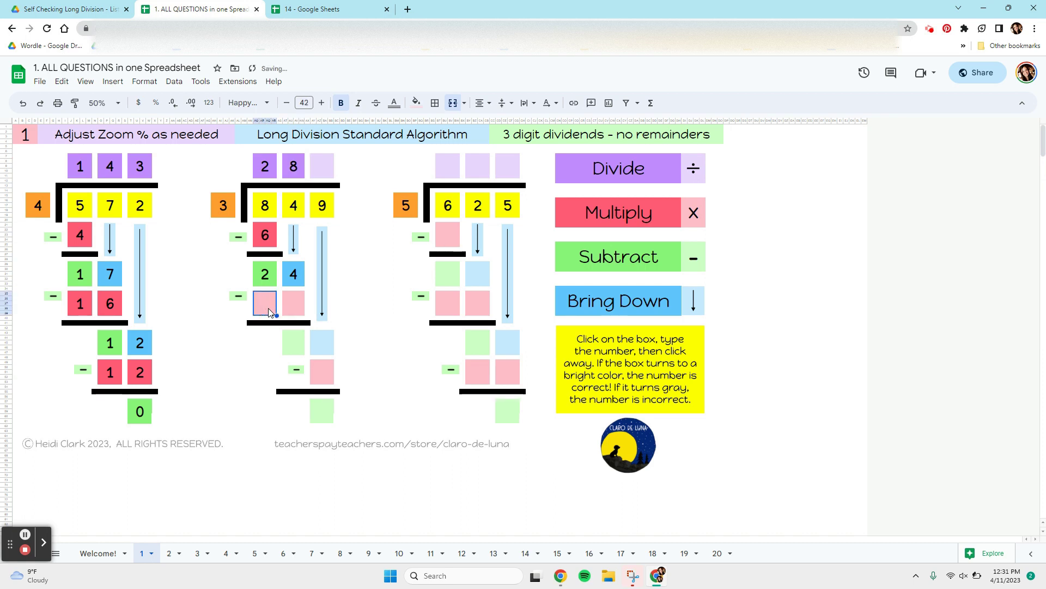
text(2)
click(299, 307)
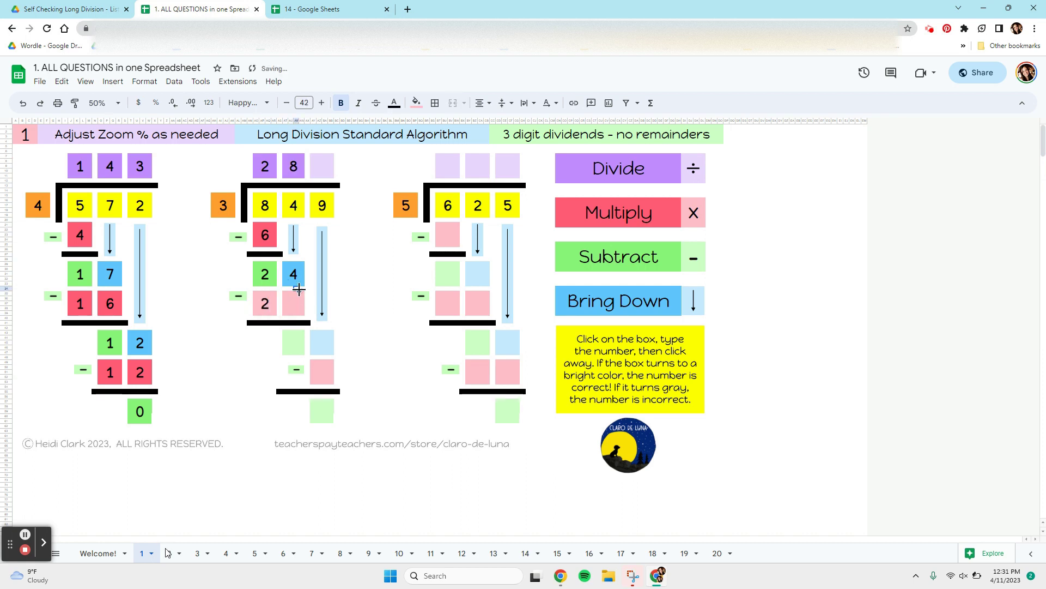
text(4)
click(232, 380)
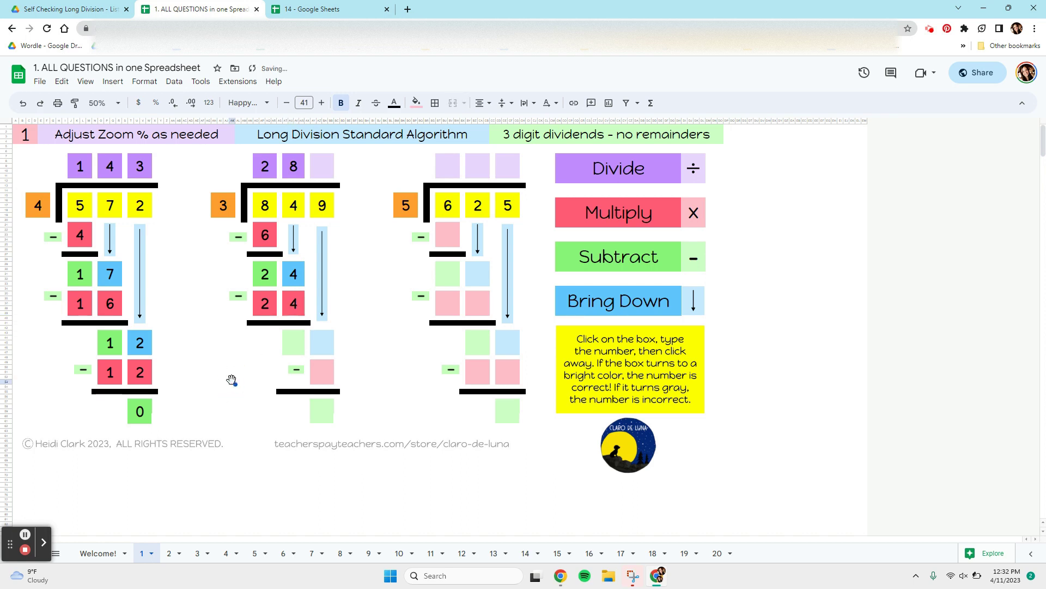
Step: Enter the difference 0 and bring down the 9
click(293, 351)
text(0)
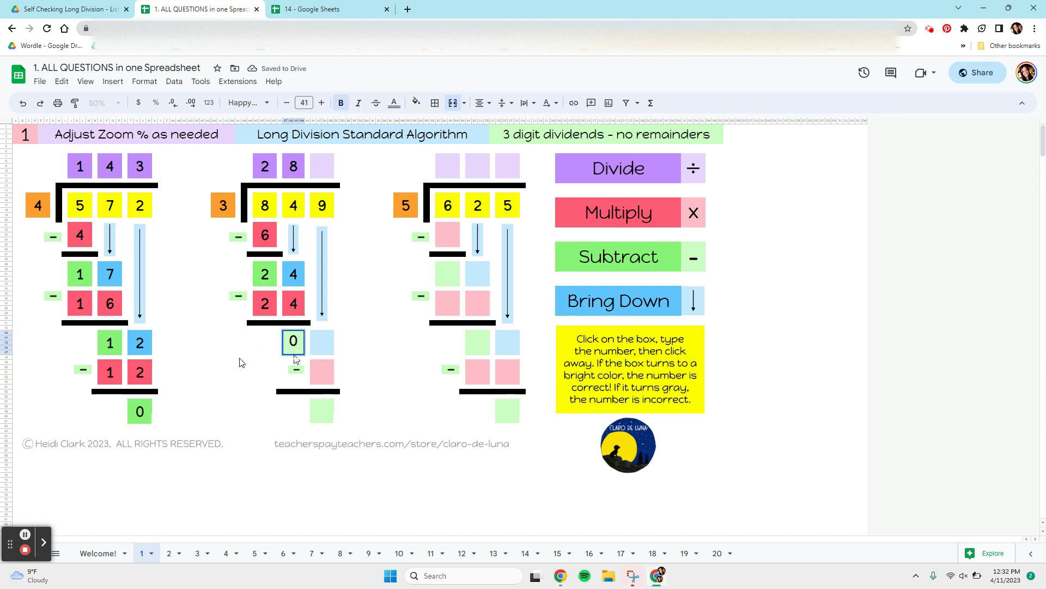
click(240, 359)
click(327, 348)
text(9)
click(229, 347)
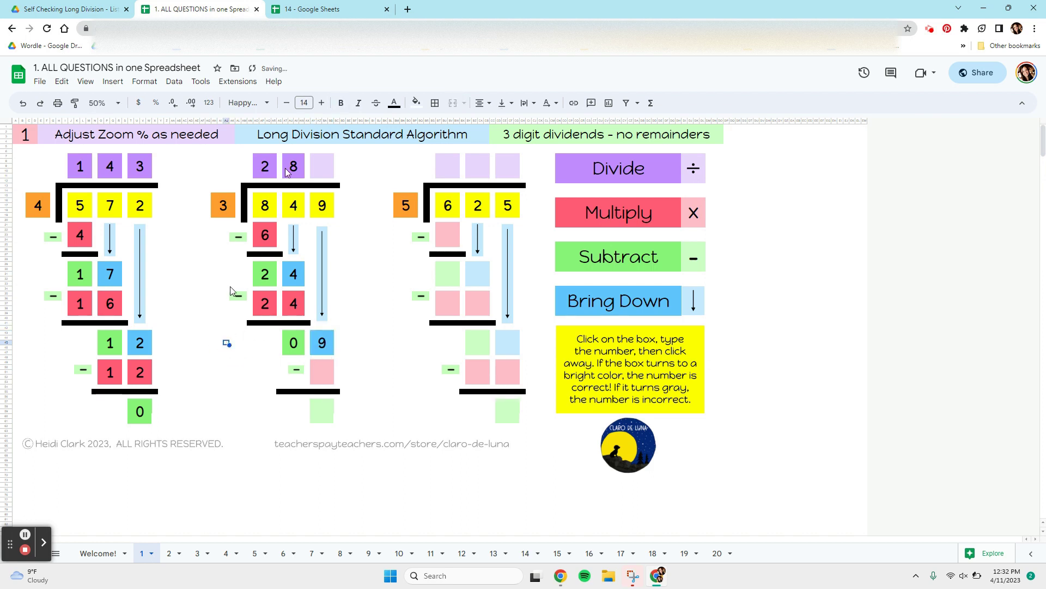
Step: Enter quotient digit 3, product 9 and final remainder 0 for 849 ÷ 3
click(317, 167)
text(3)
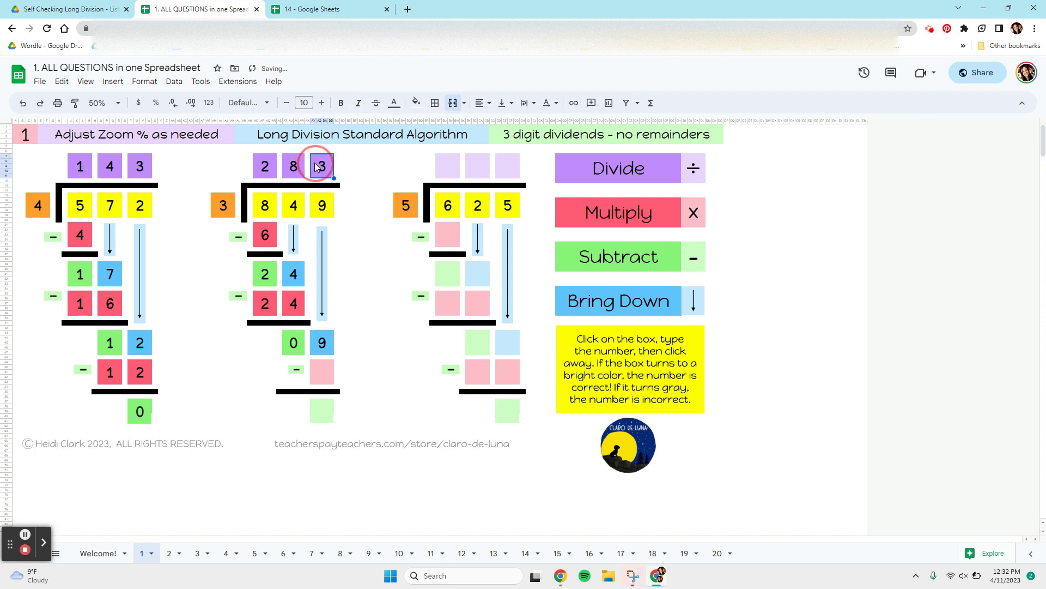
click(225, 211)
click(326, 375)
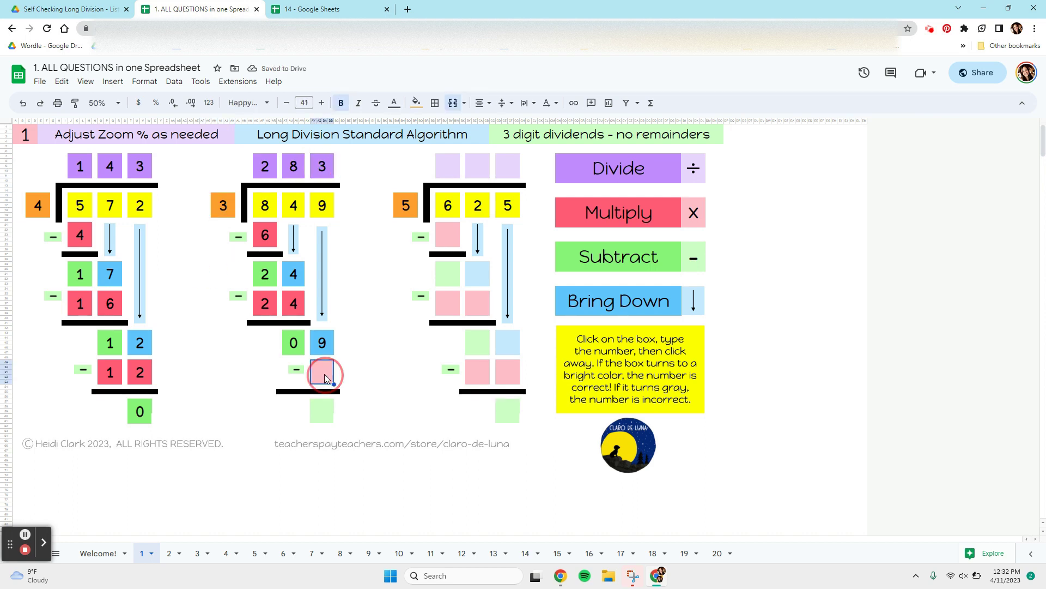
text(9)
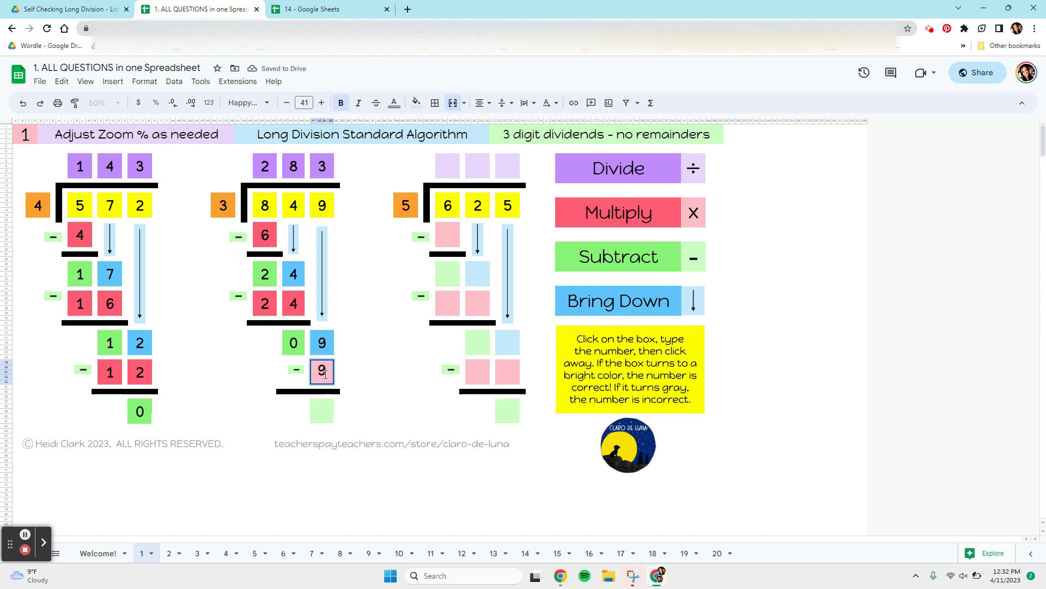
click(326, 417)
click(326, 418)
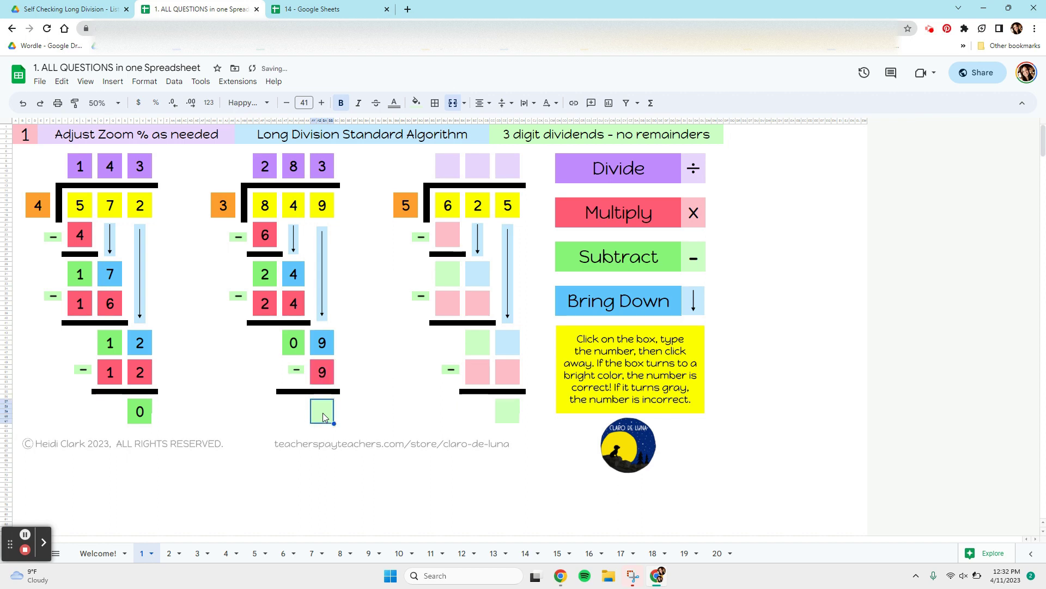
text(0)
click(392, 384)
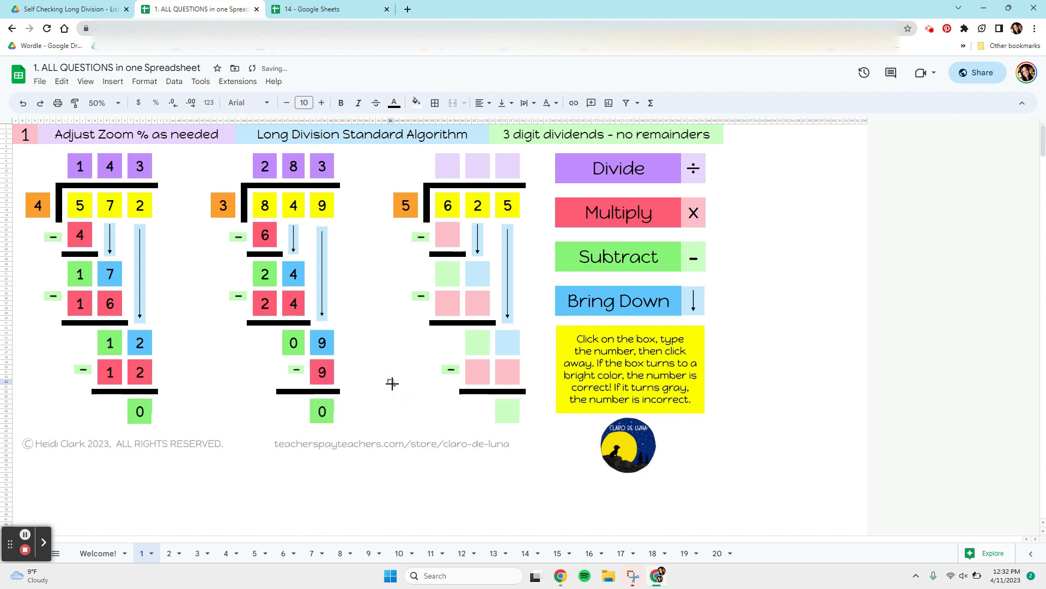